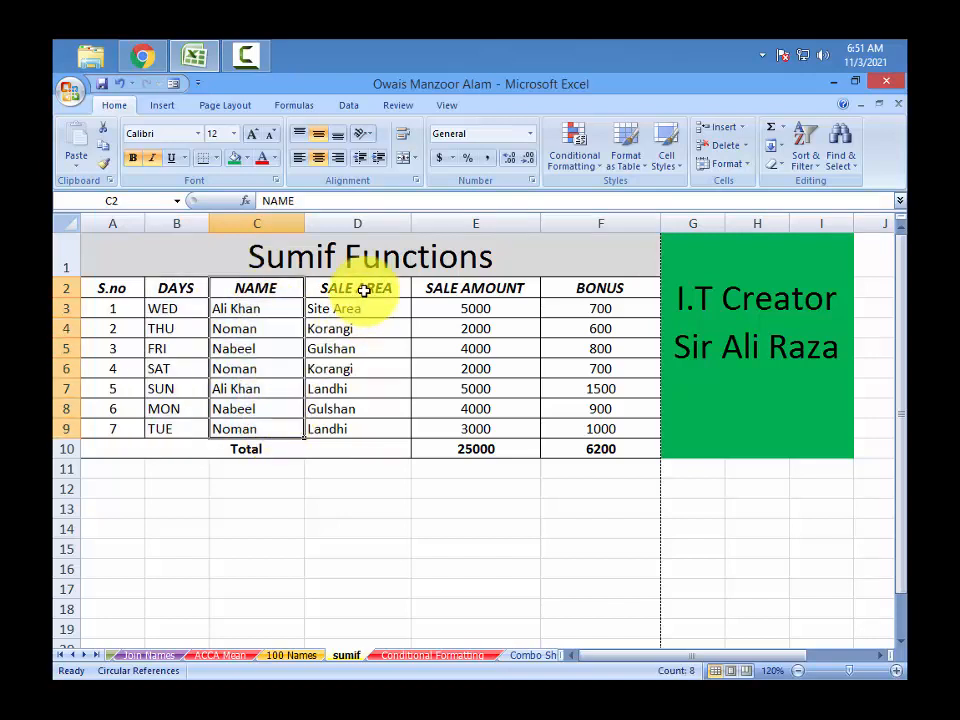
Step: Review the sale area, sale amount and bonus columns and the totals in row 10
drag(363, 290, 361, 425)
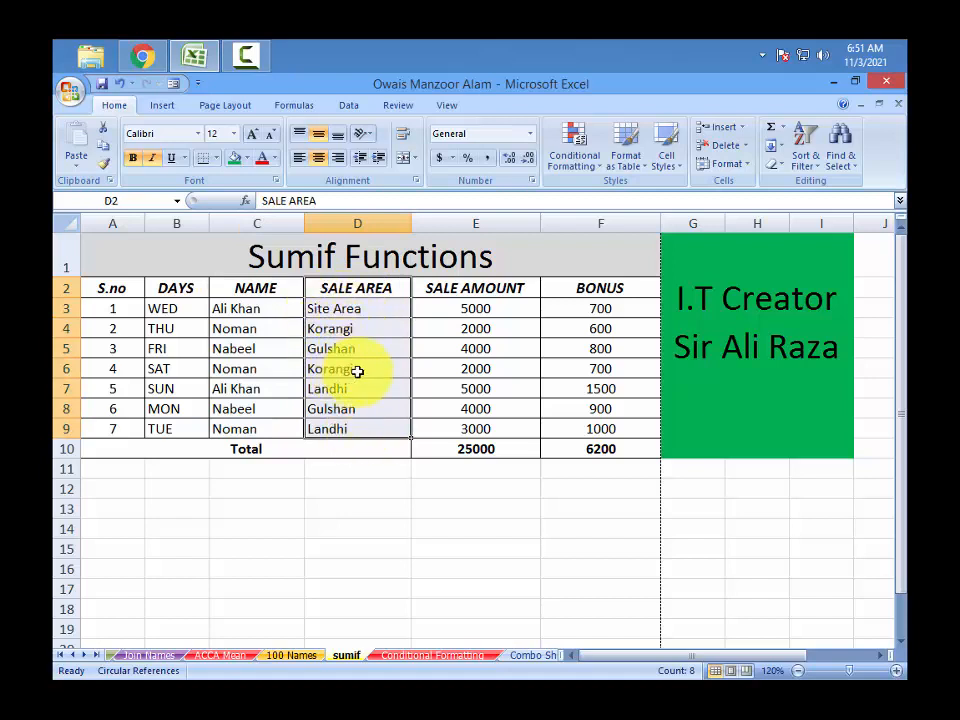
drag(474, 312, 479, 427)
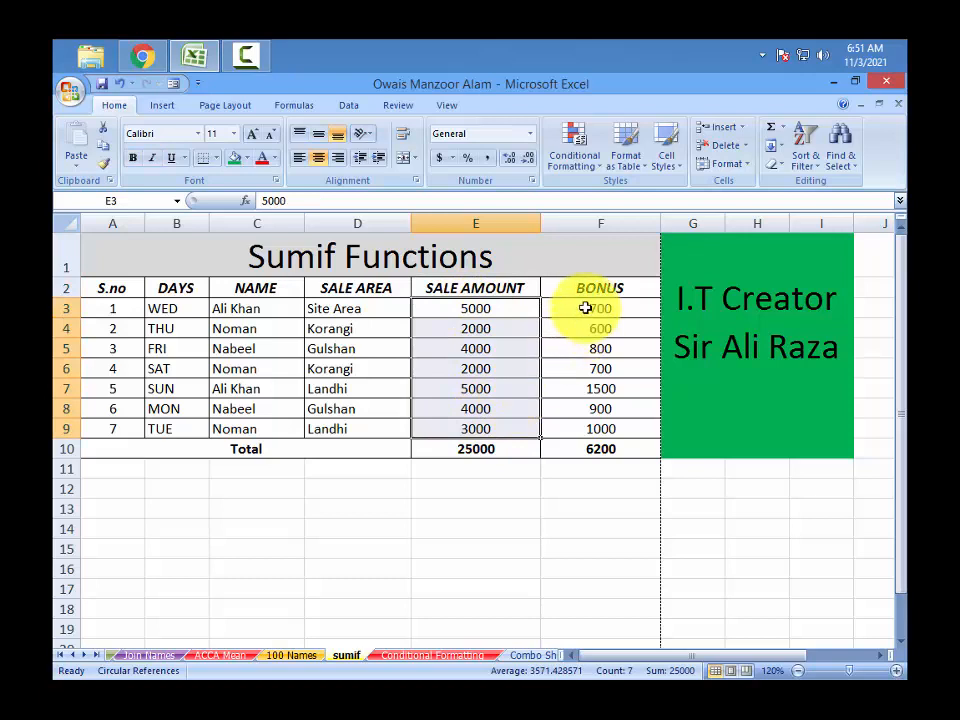
drag(585, 308, 585, 428)
click(577, 503)
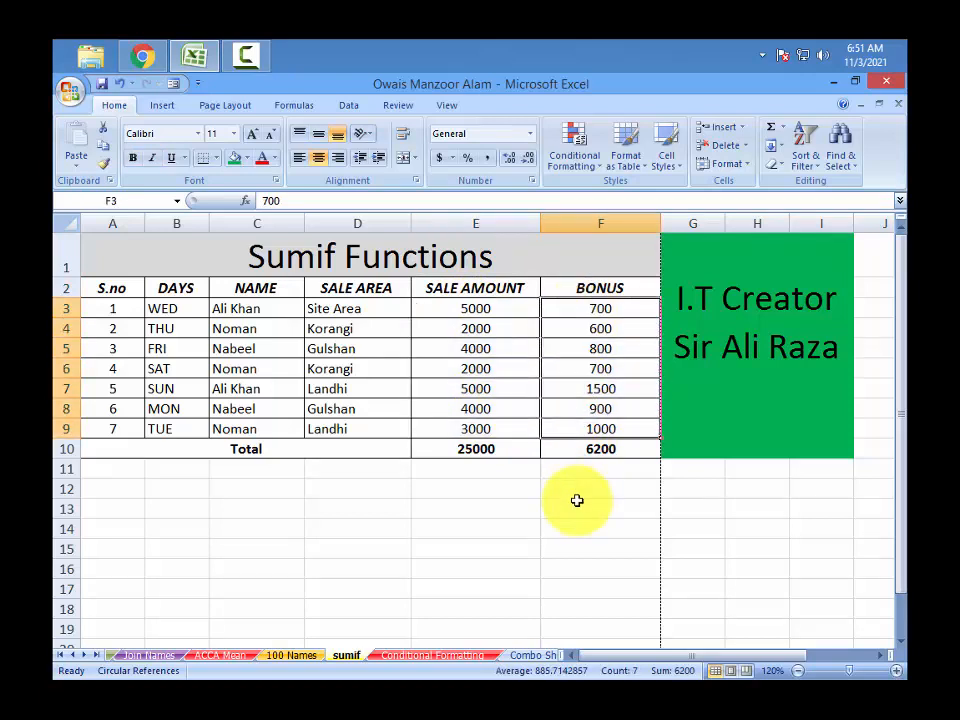
click(309, 445)
click(446, 450)
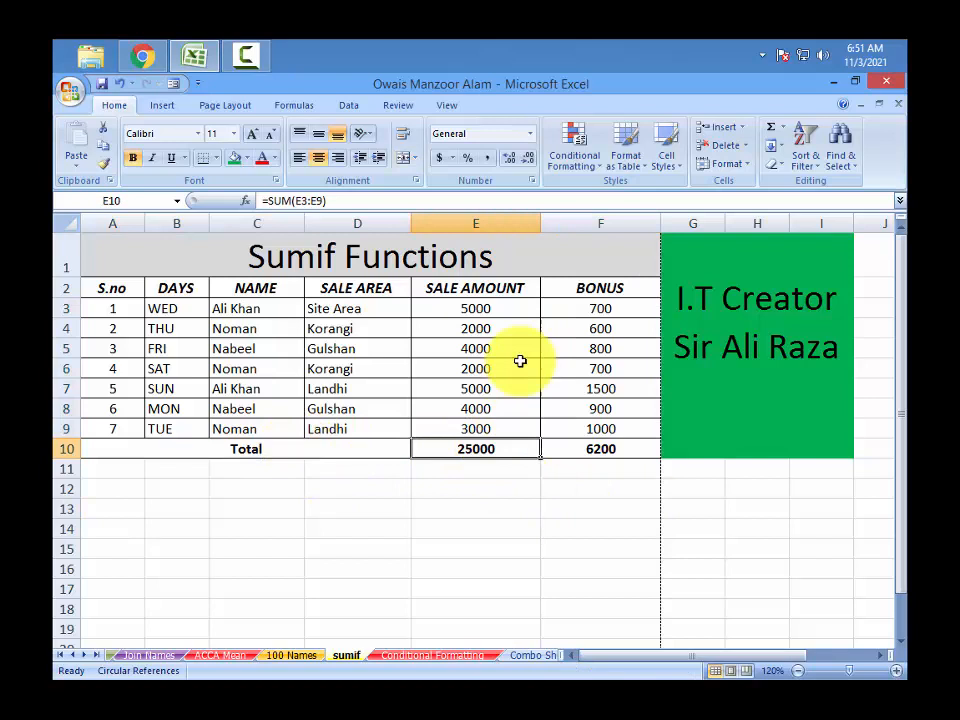
click(604, 445)
click(486, 505)
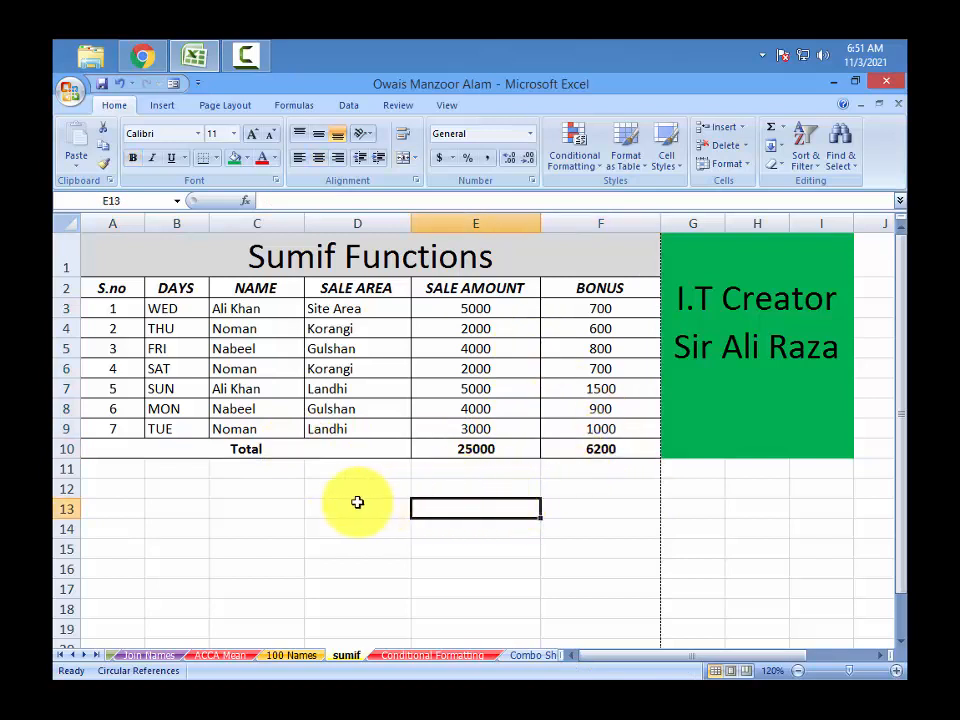
Step: Examine the sale amounts and bonuses of the salesperson listed in rows 4 and 6
click(253, 310)
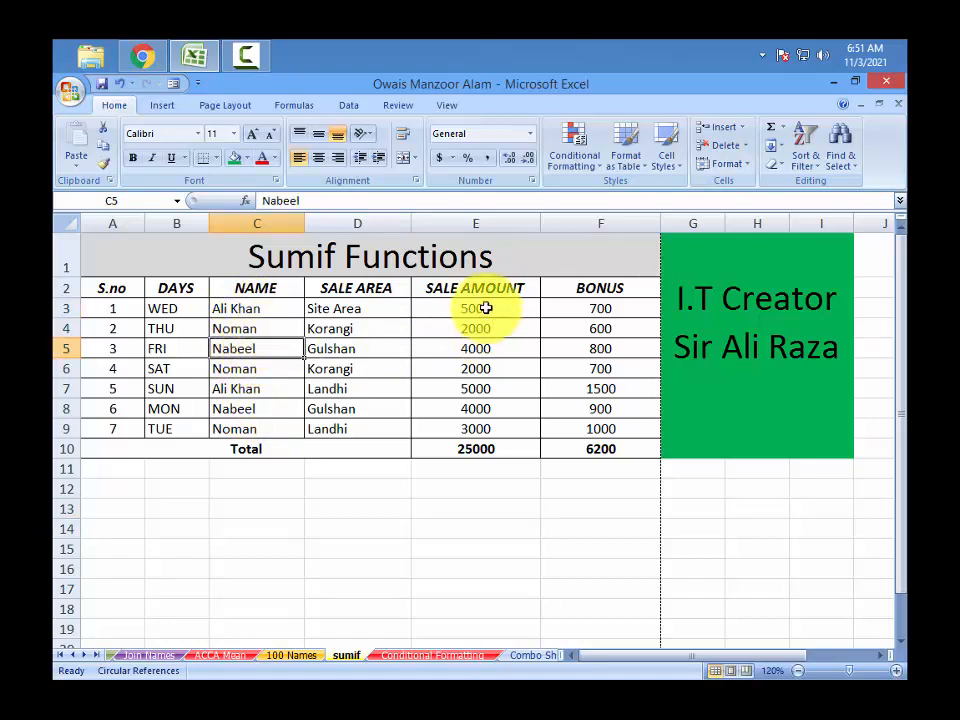
drag(485, 308, 490, 427)
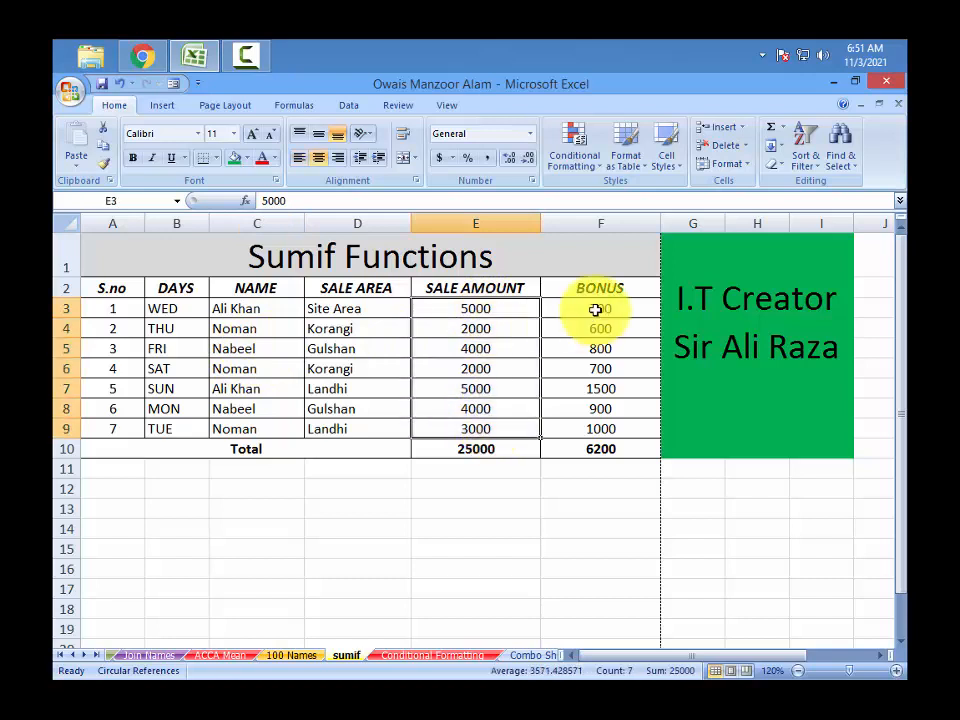
drag(596, 311, 598, 428)
click(256, 330)
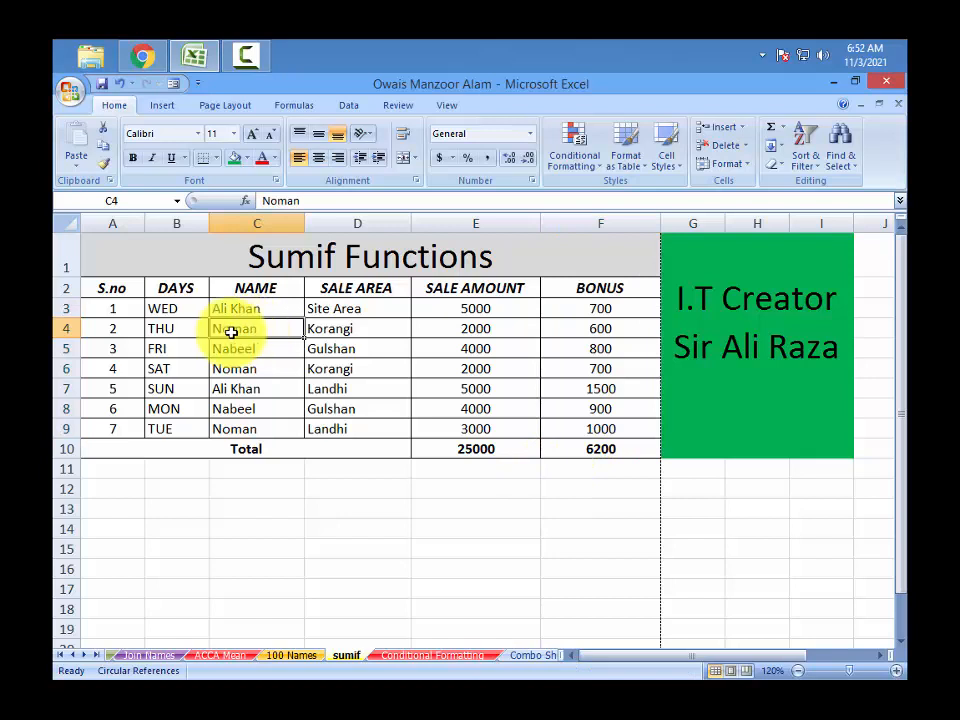
ctrl+click(476, 328)
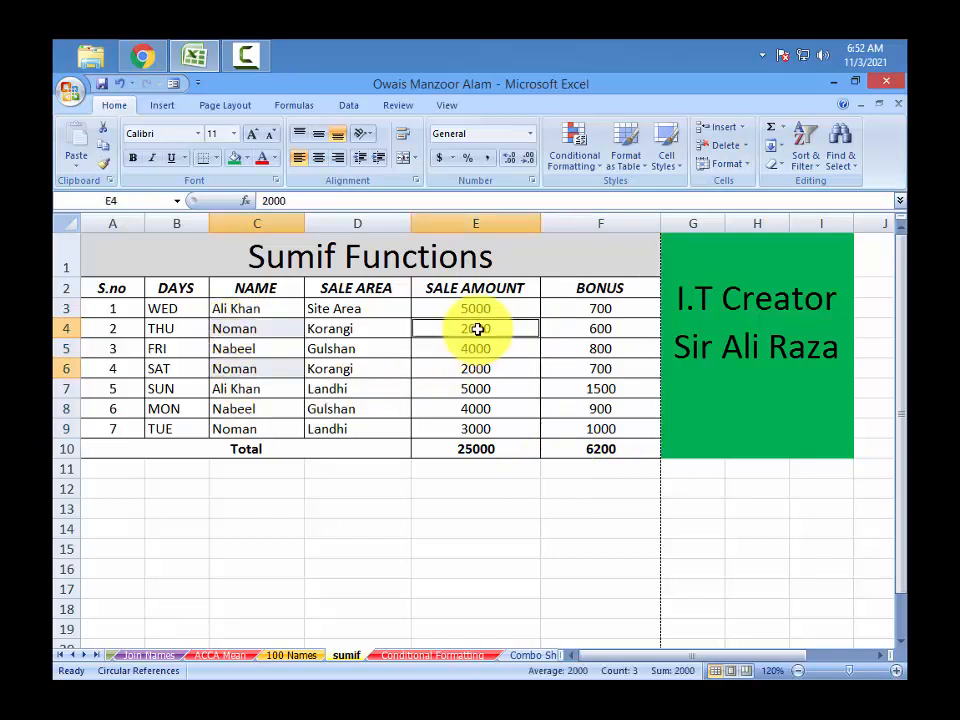
ctrl+click(466, 369)
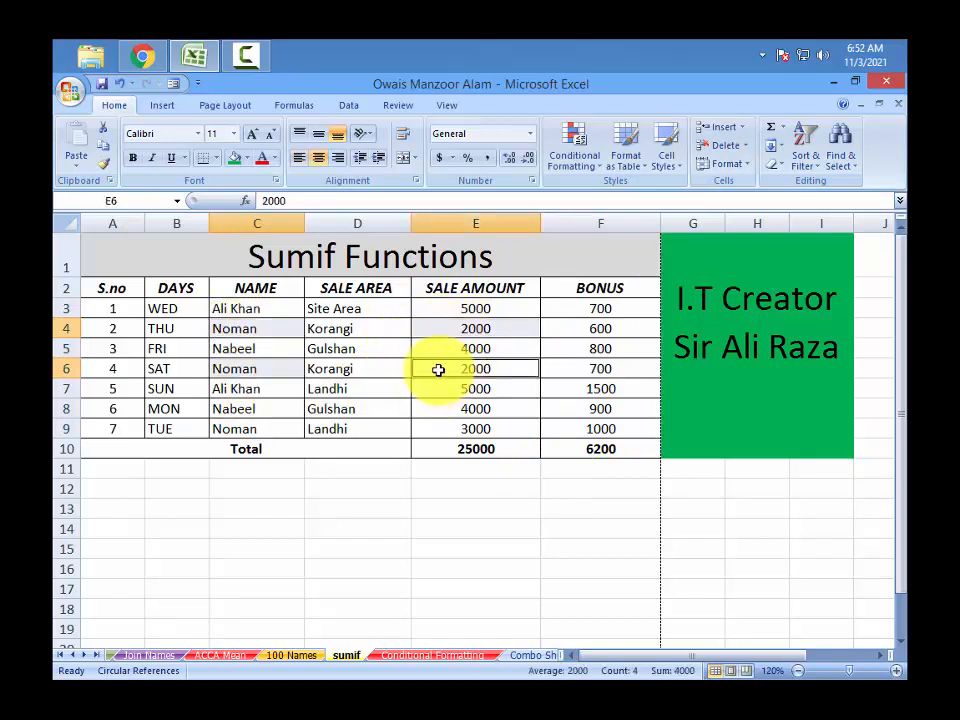
ctrl+click(615, 330)
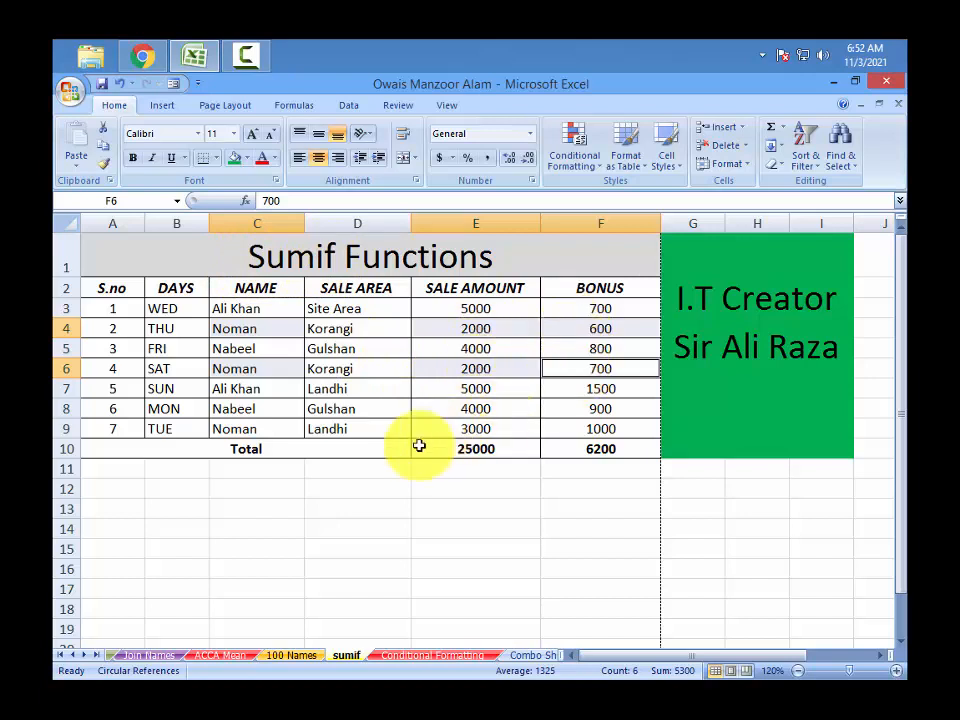
Step: Merge and center cells B12:C13 and, separately, D12:D13 below the table
click(418, 492)
click(180, 492)
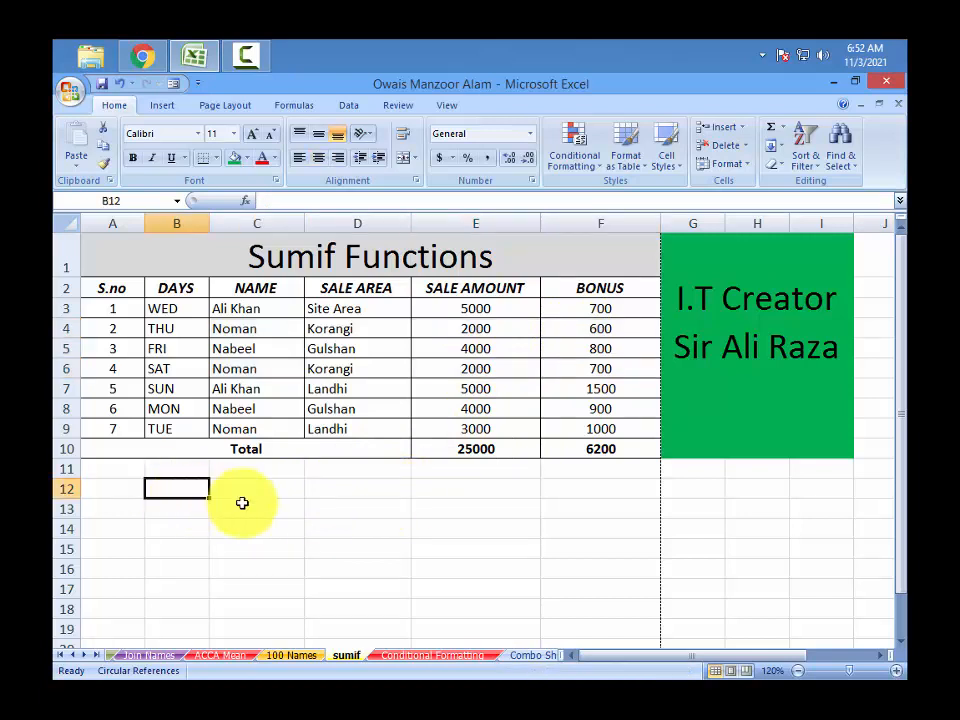
drag(242, 502, 261, 506)
click(403, 162)
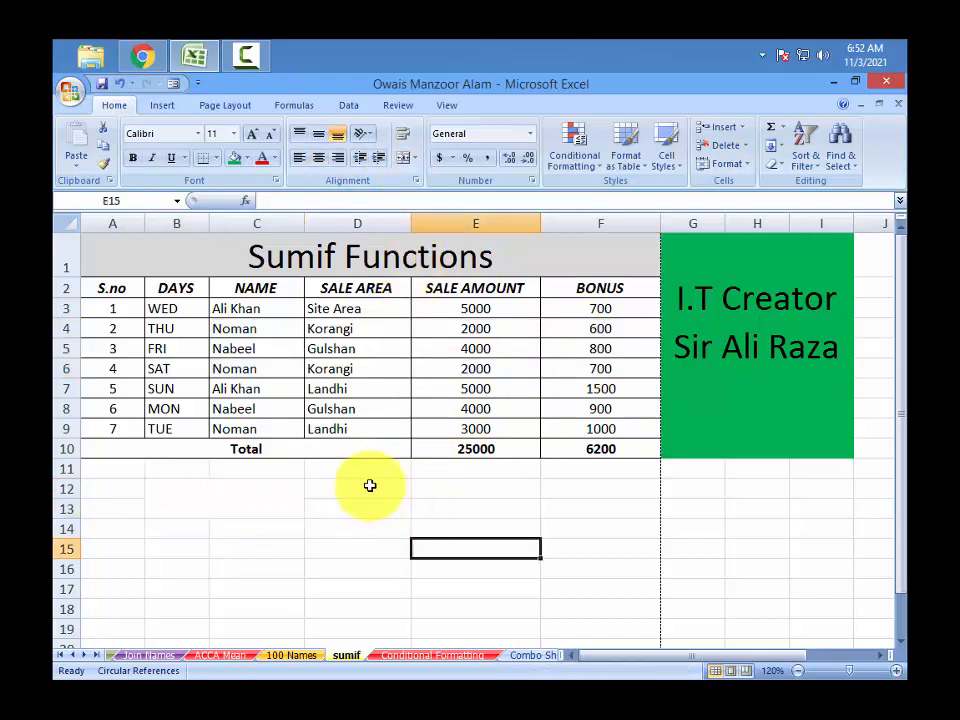
click(369, 499)
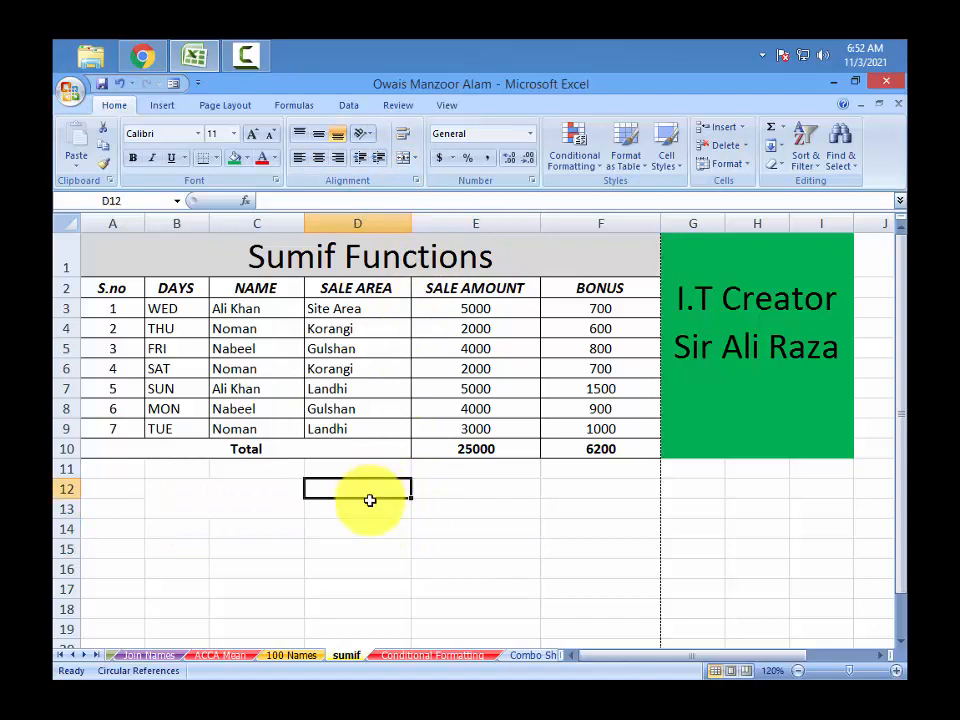
click(404, 158)
click(506, 514)
Step: Apply all borders to the merged cells in B12:D13
click(303, 505)
drag(303, 505, 370, 505)
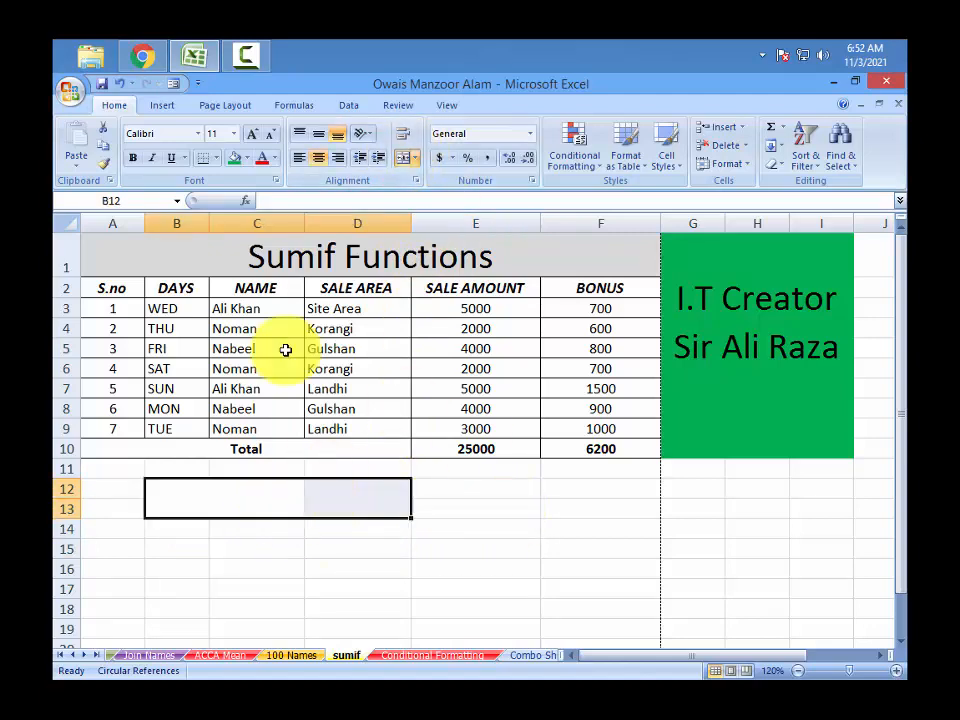
click(216, 158)
click(258, 300)
click(489, 545)
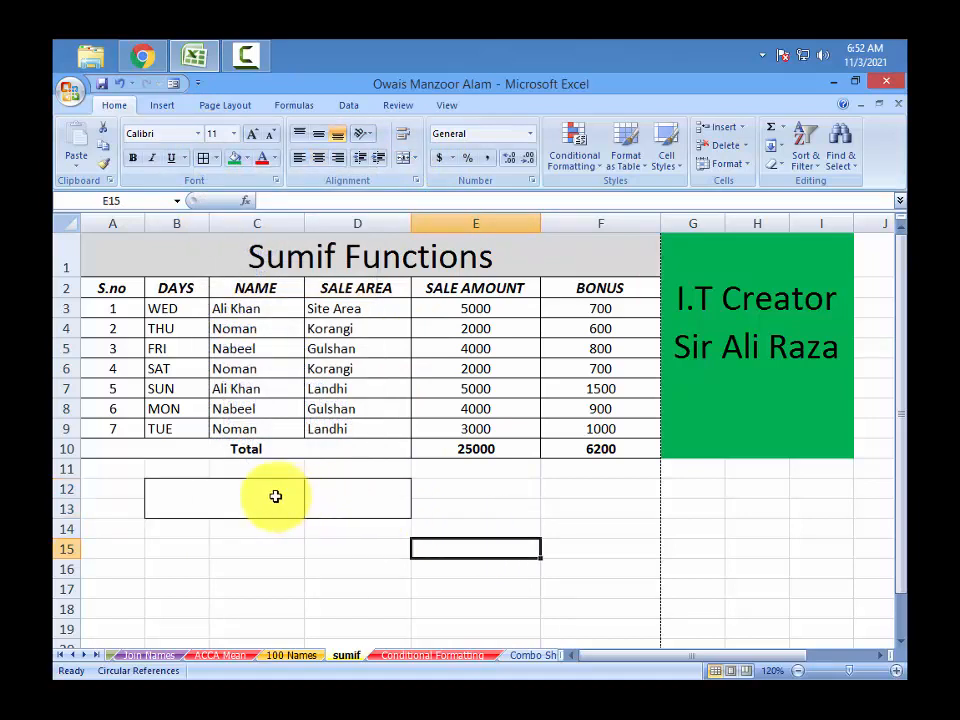
Step: Enter the first name of the salesperson from row 5 in the merged cell B12
double_click(274, 500)
click(375, 562)
click(261, 514)
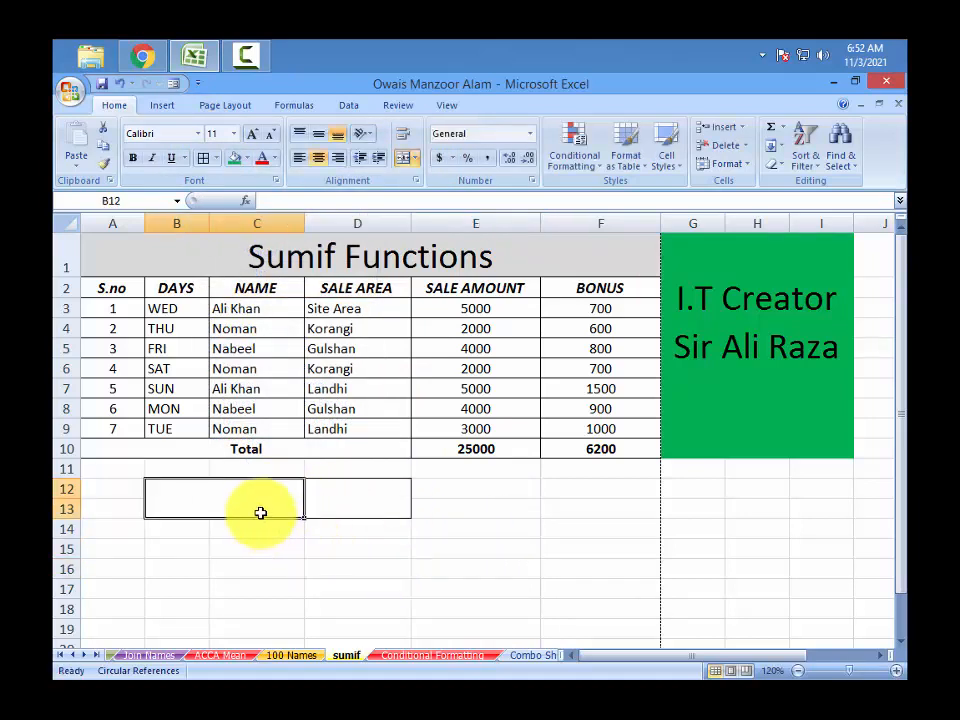
text(N)
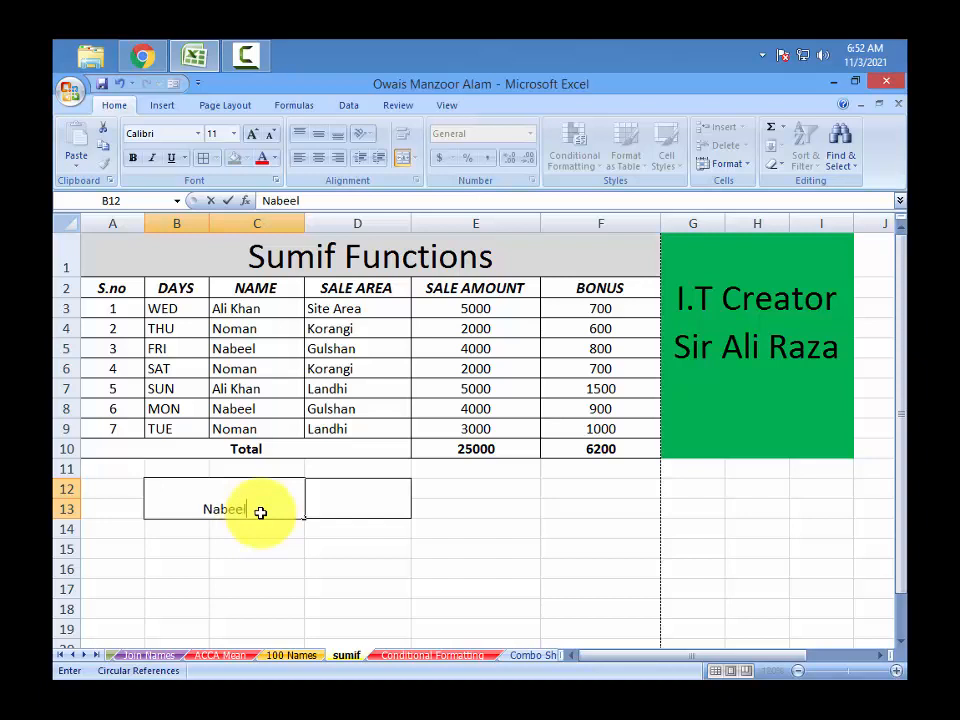
text(abeel)
click(332, 566)
Step: Middle-align both merged cells and set the font size to 18 in B12 and 14 in D12
drag(261, 508, 334, 508)
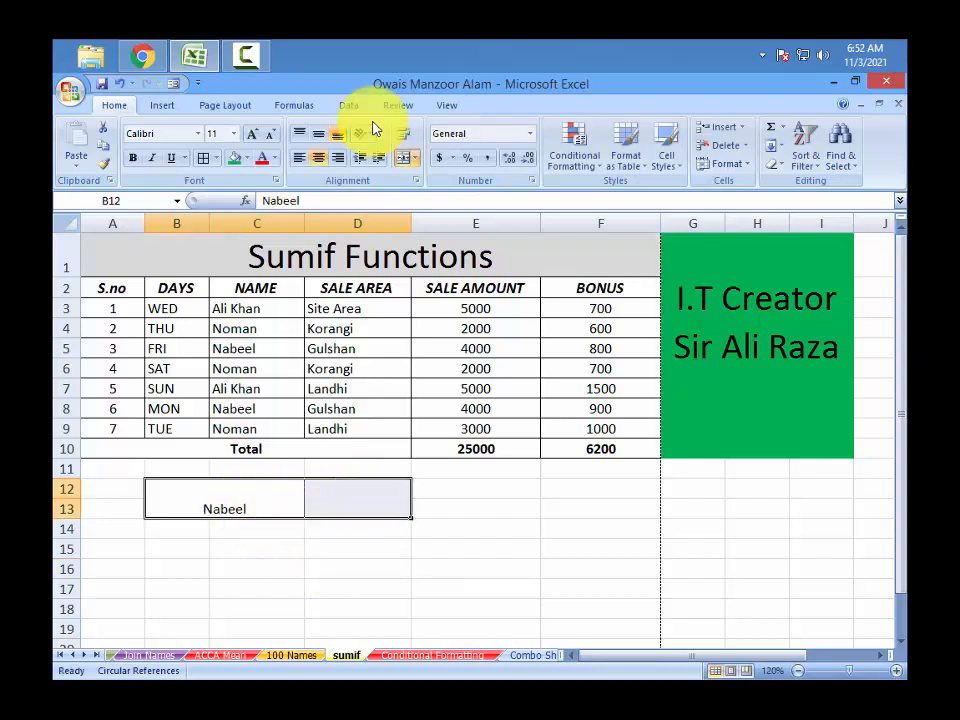
click(208, 501)
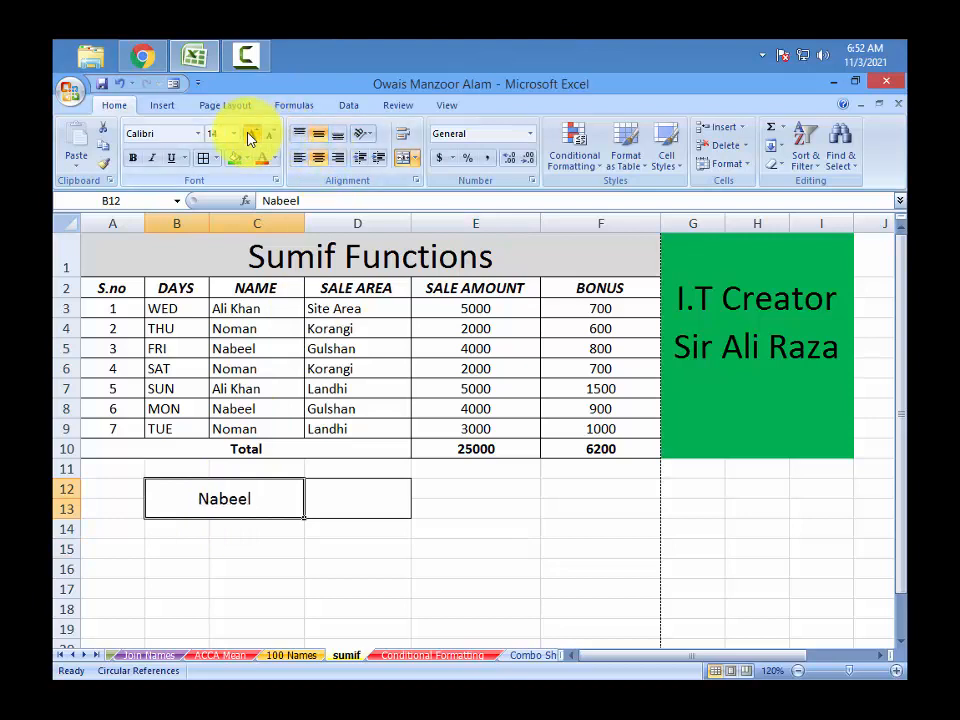
click(349, 501)
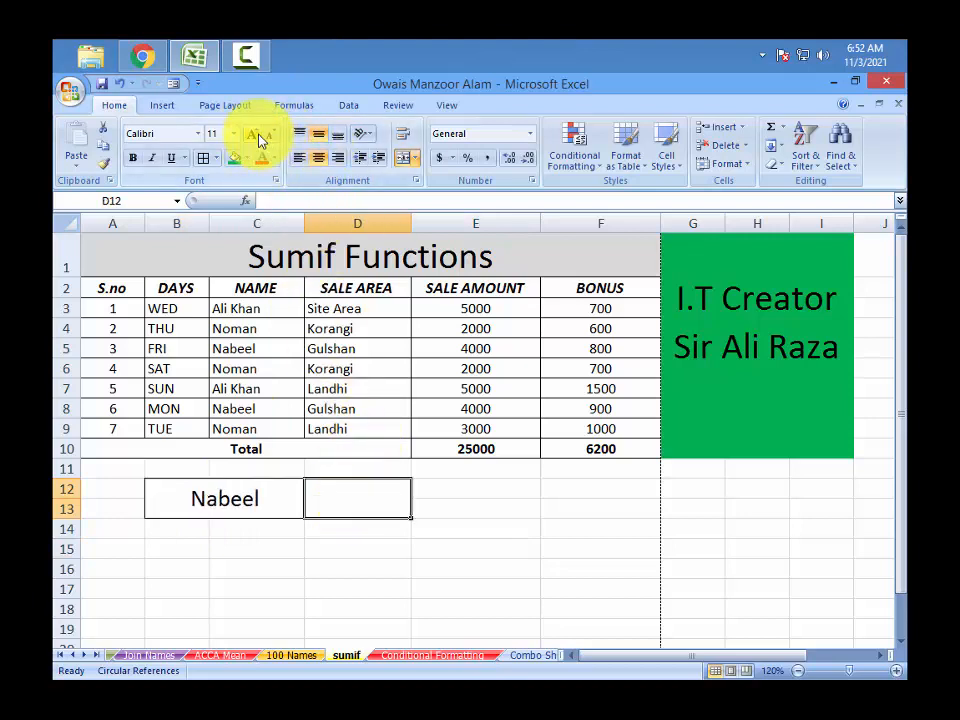
click(258, 140)
click(258, 140)
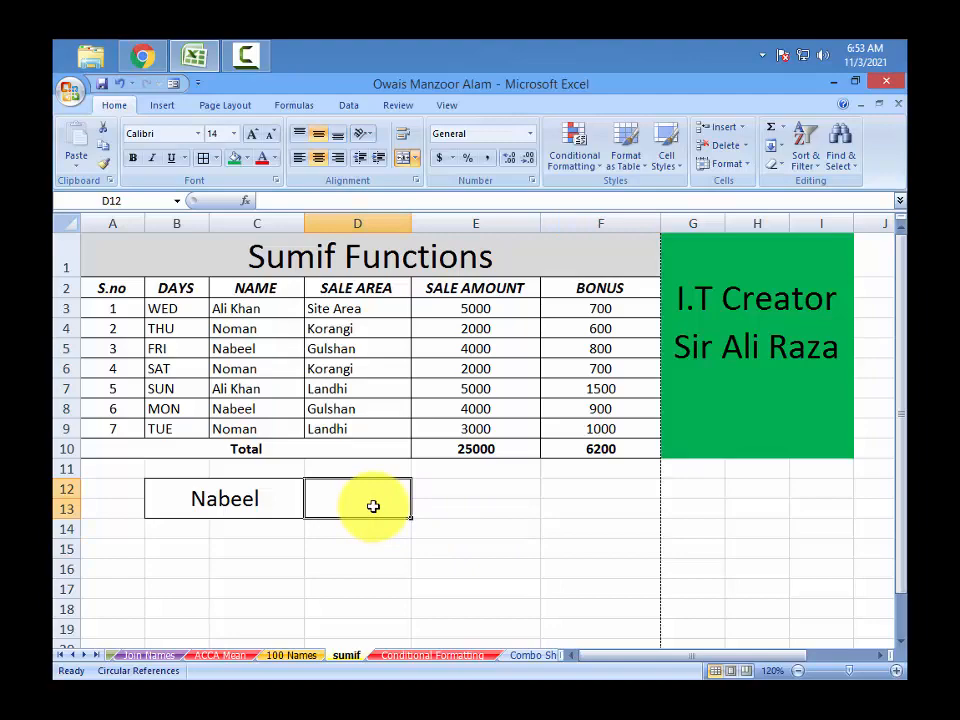
Step: Enter the formula =sumif(C3:C9,B12,E3:E9) in D12 to total the sale amounts for the name in B12
click(211, 495)
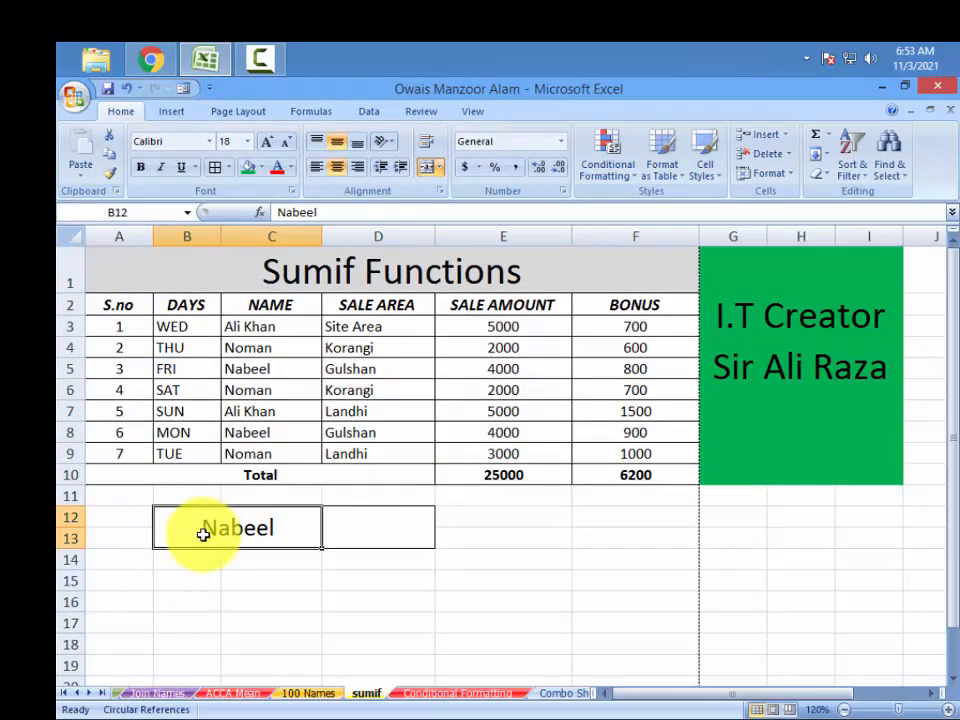
click(274, 583)
click(378, 527)
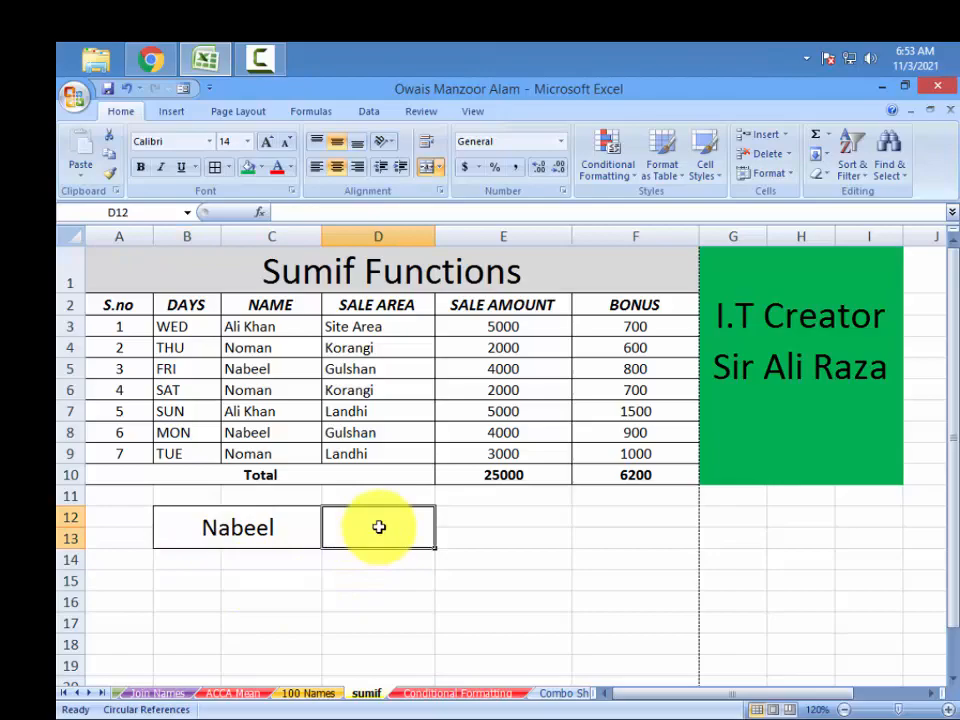
text(=sum)
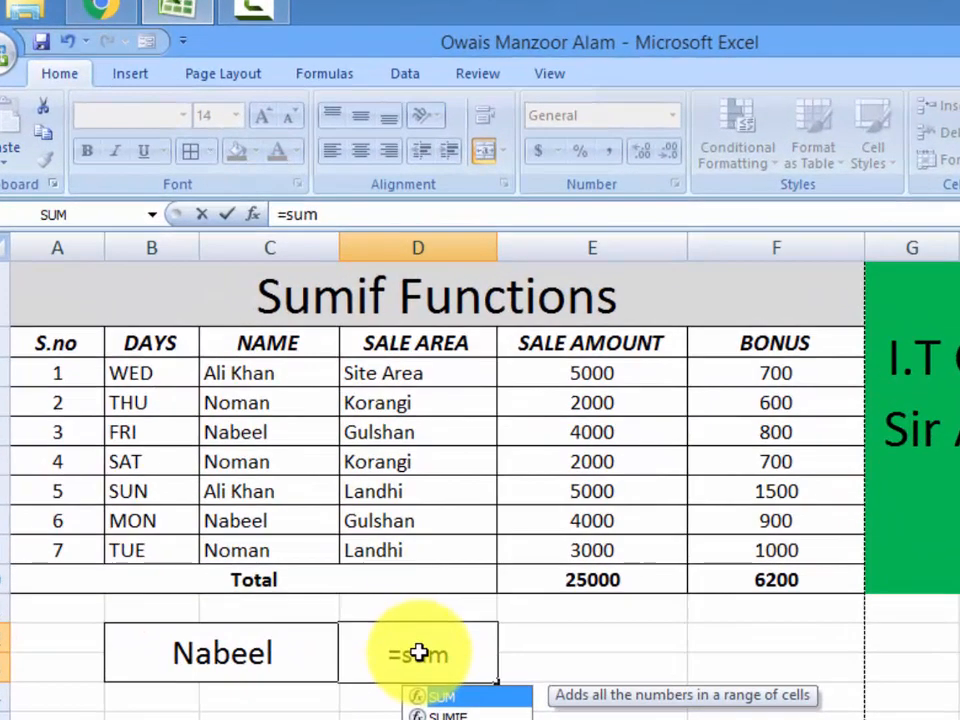
text(if()
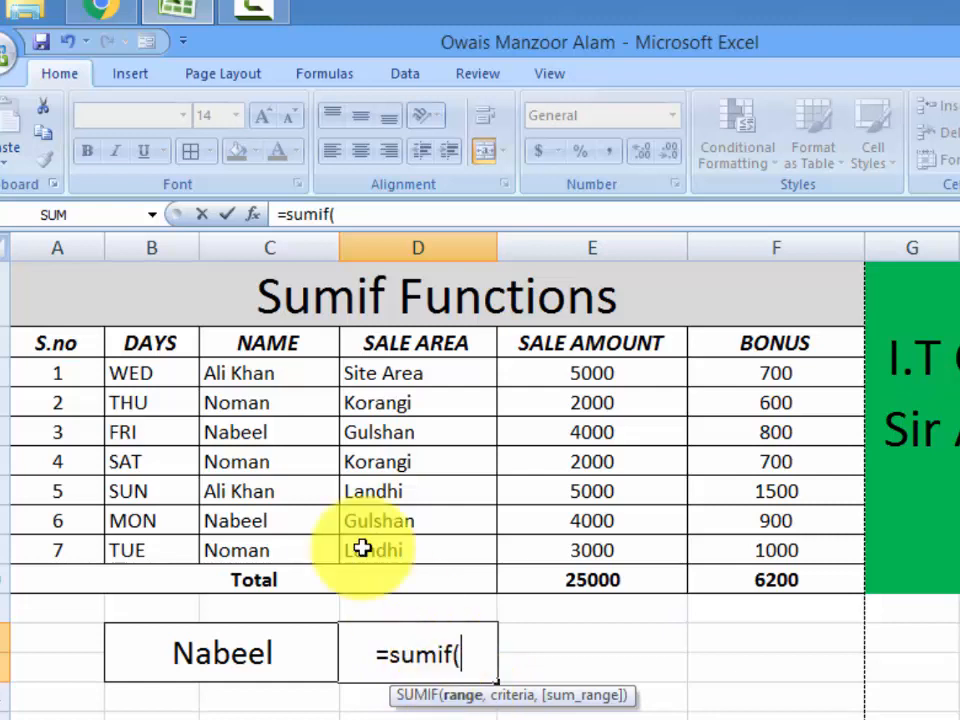
drag(272, 373, 279, 544)
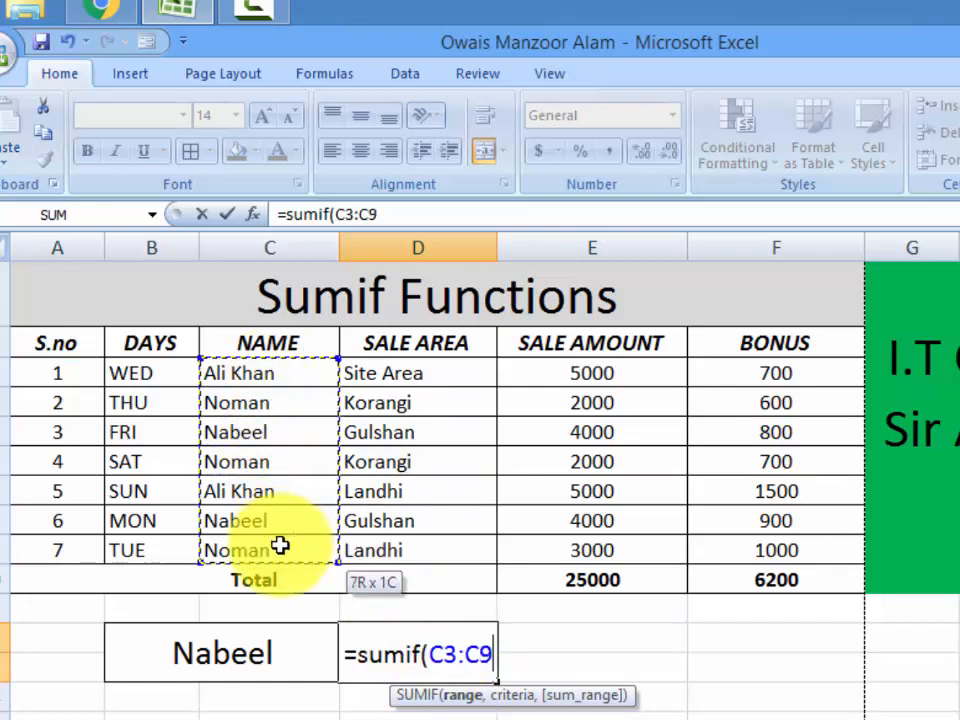
text(,)
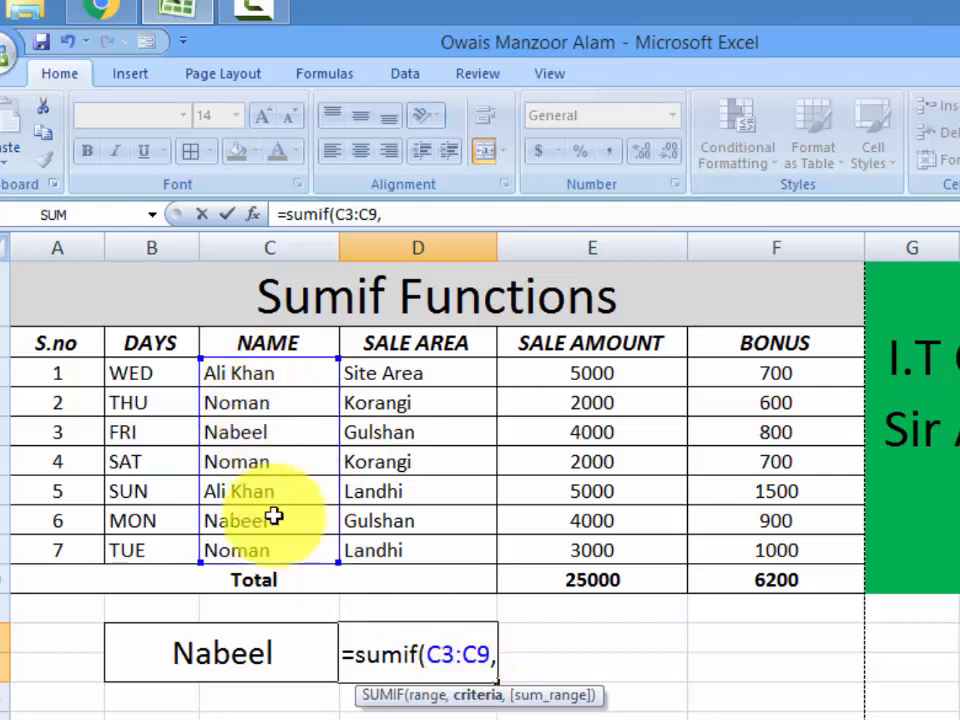
click(205, 657)
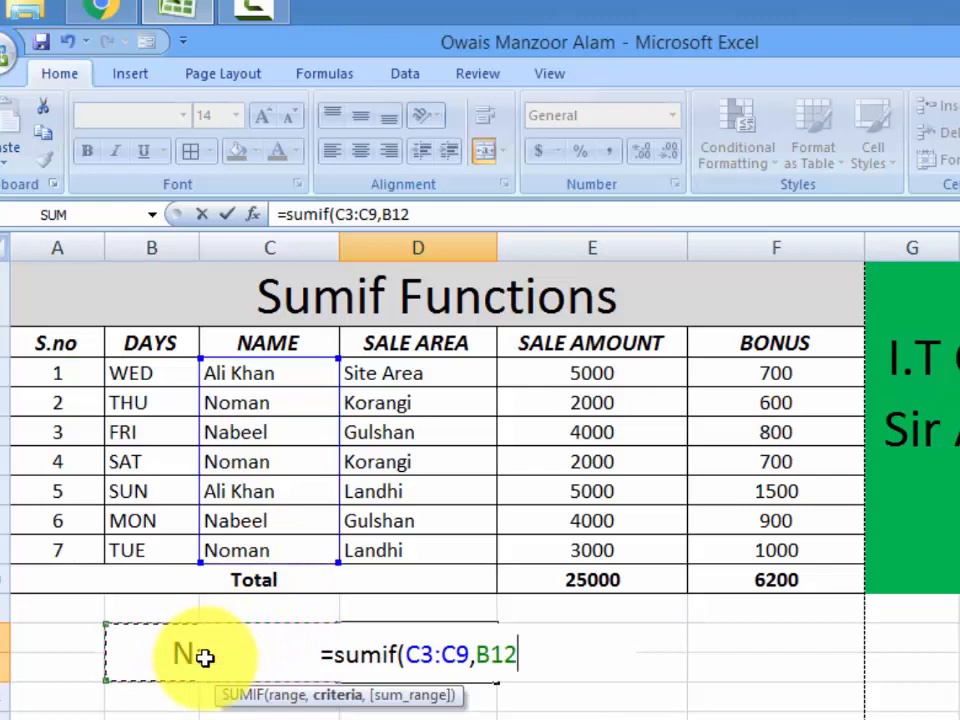
text(,)
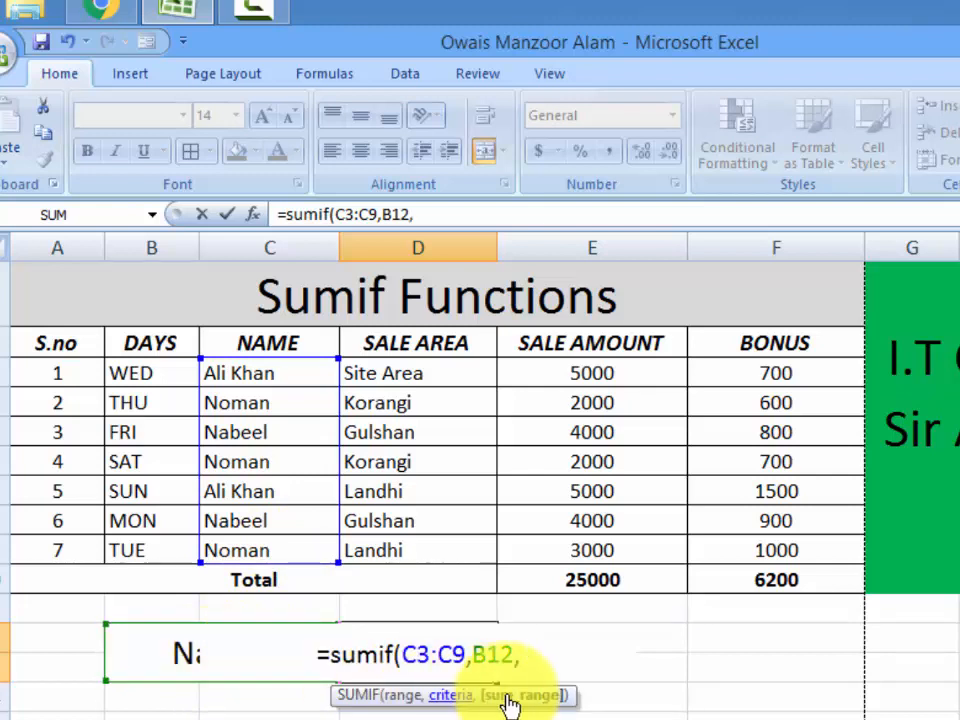
click(593, 372)
drag(593, 372, 603, 542)
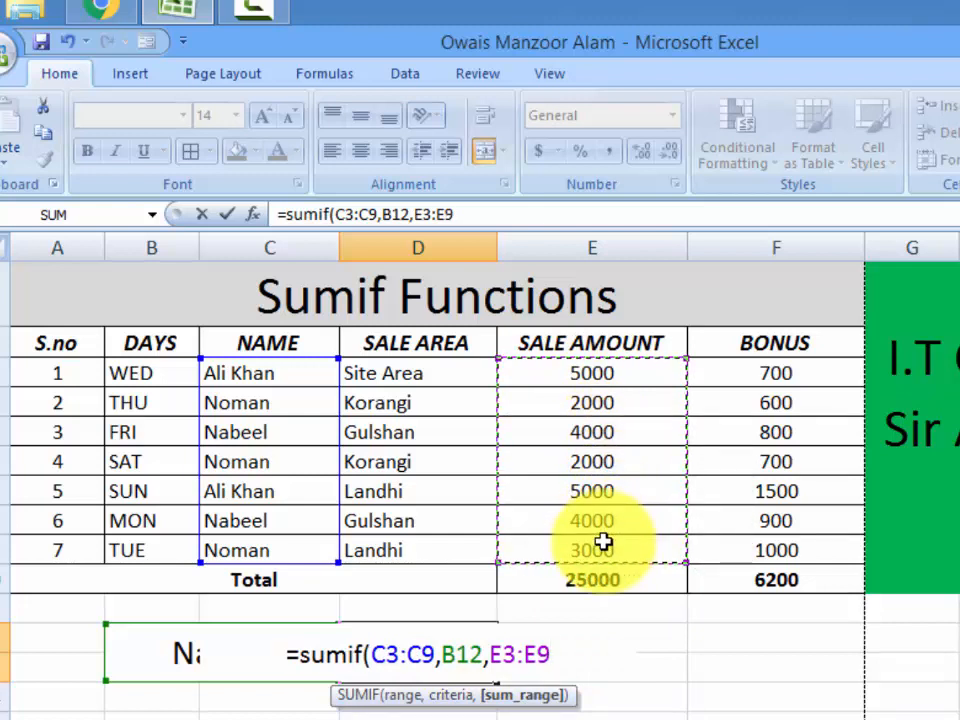
text())
key(Return)
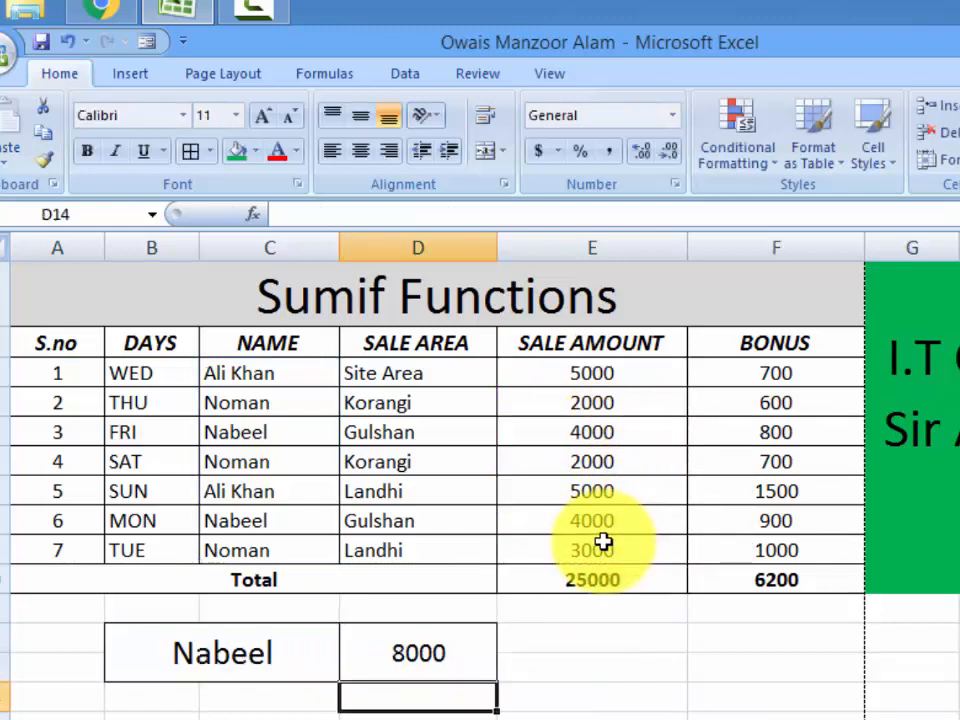
Step: Check the SUMIF result against the sale amounts in rows 5 and 8 for the name in B12
click(264, 432)
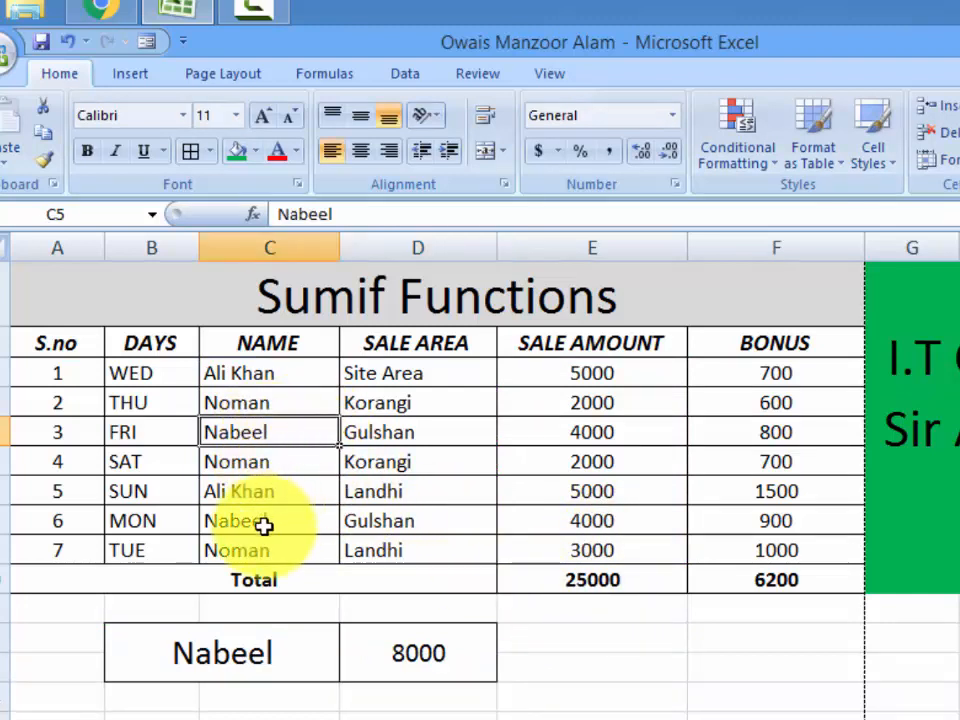
ctrl+click(264, 526)
ctrl+click(579, 430)
ctrl+click(579, 522)
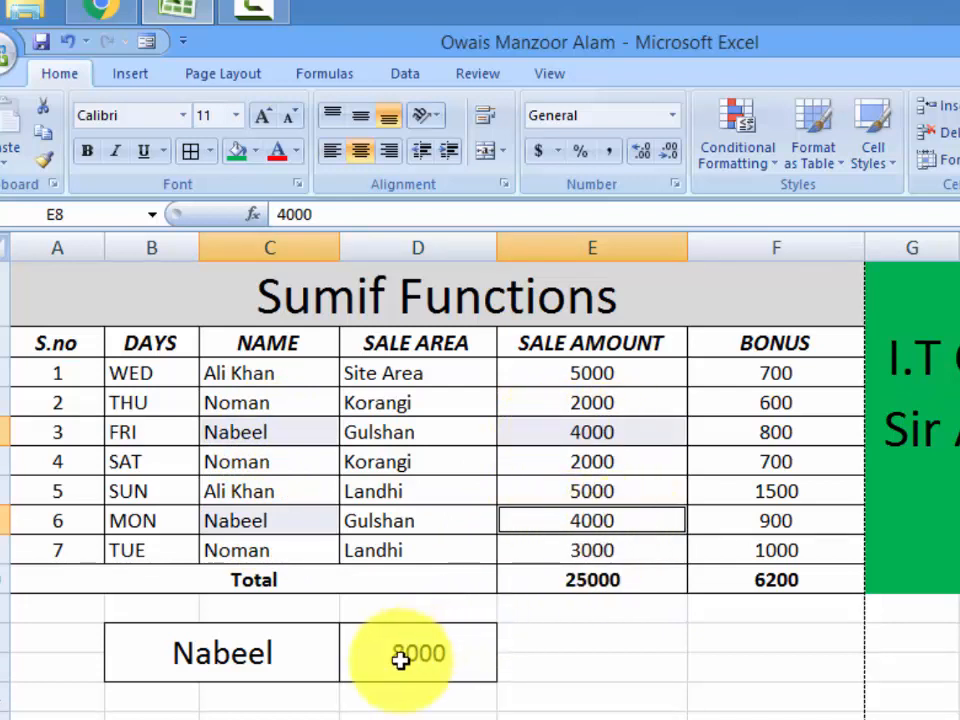
click(283, 658)
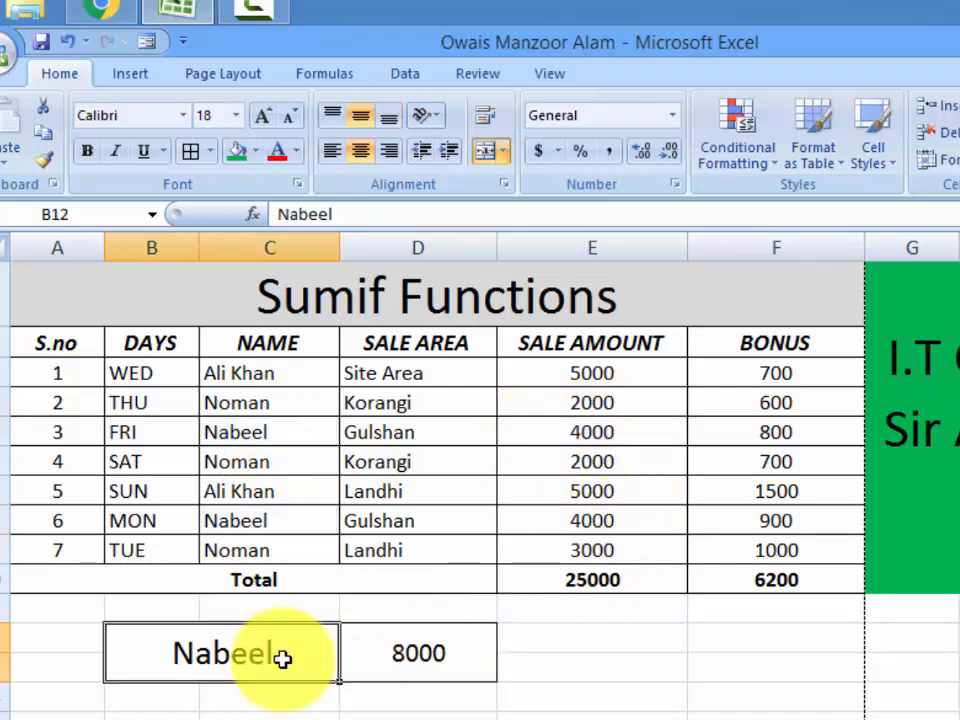
Step: Replace the name in the merged cell B12 with the salesperson's name from row 3
text(Ali khan)
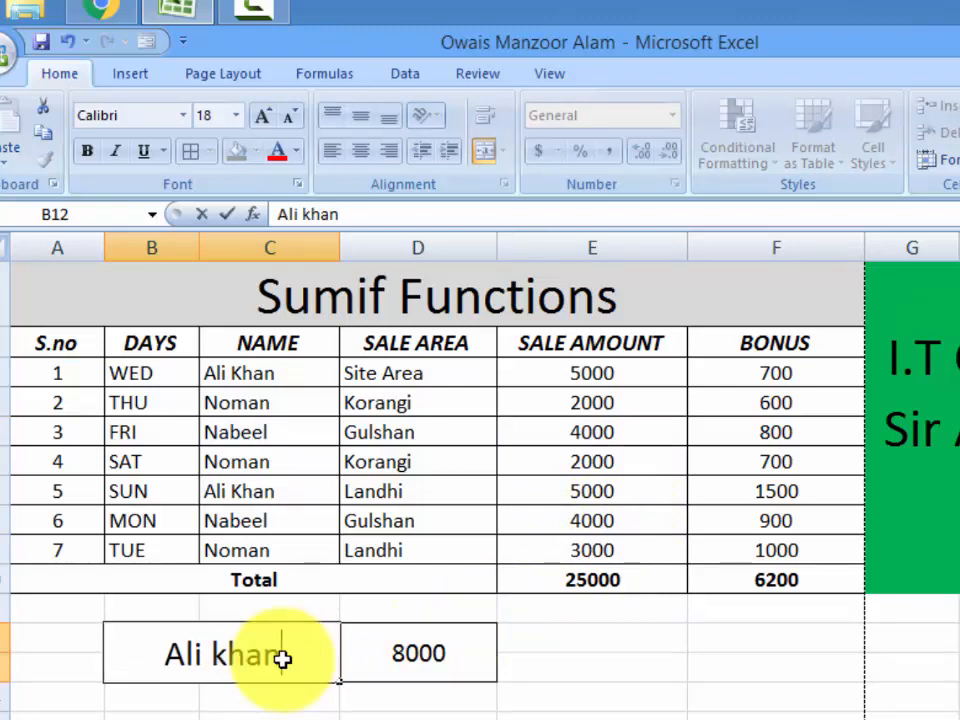
key(Return)
click(453, 662)
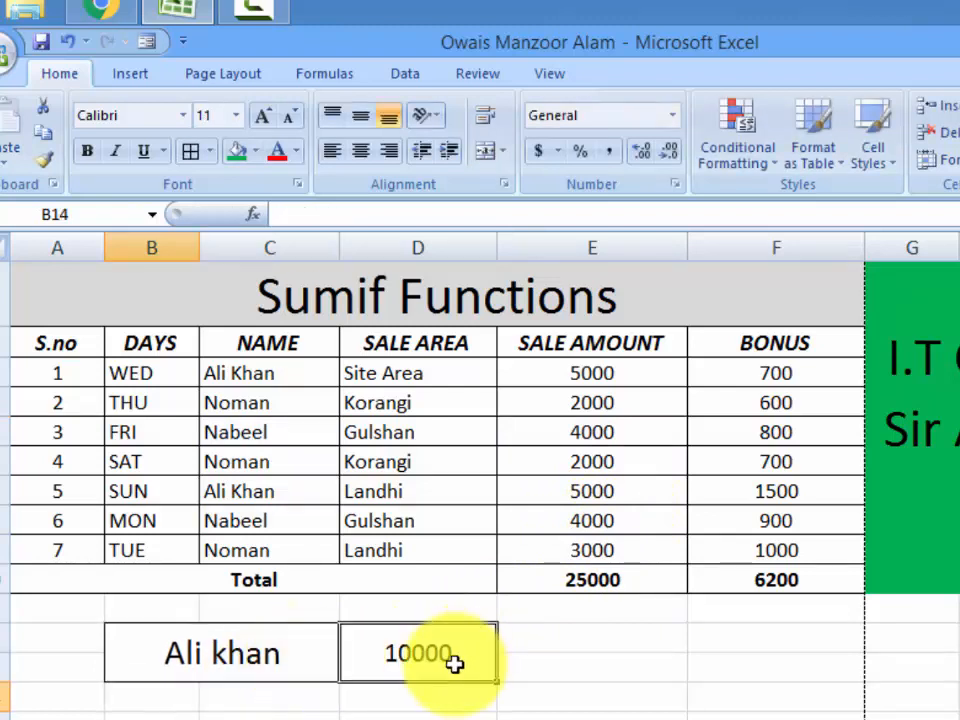
Step: Check the SUMIF result in D12 against the sale amounts in rows 3 and 7 for the name in B12
click(277, 376)
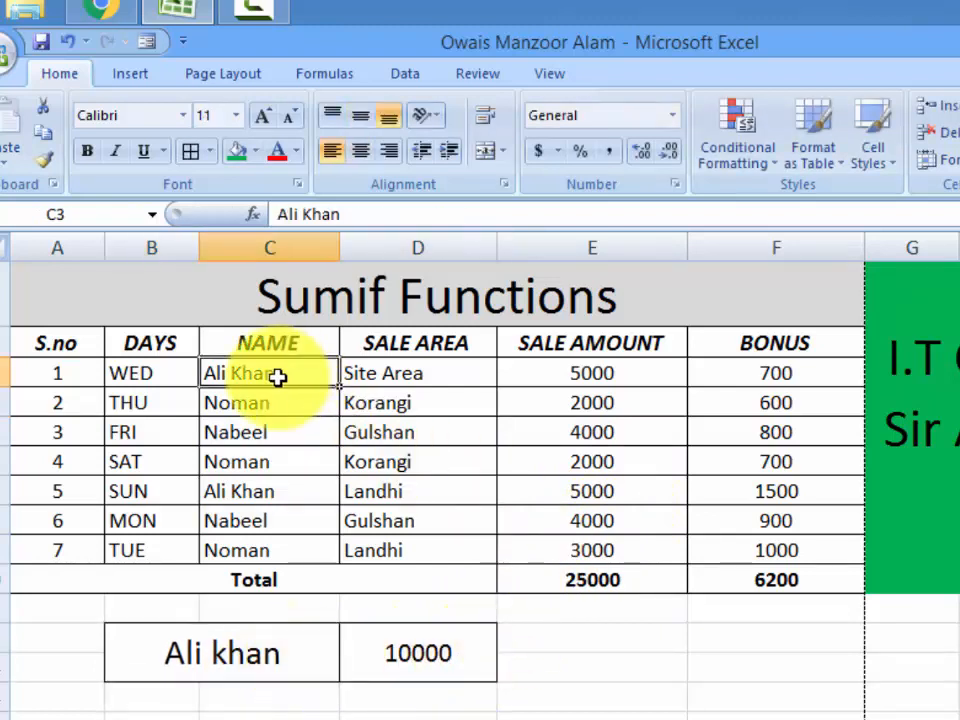
ctrl+click(232, 494)
ctrl+click(613, 383)
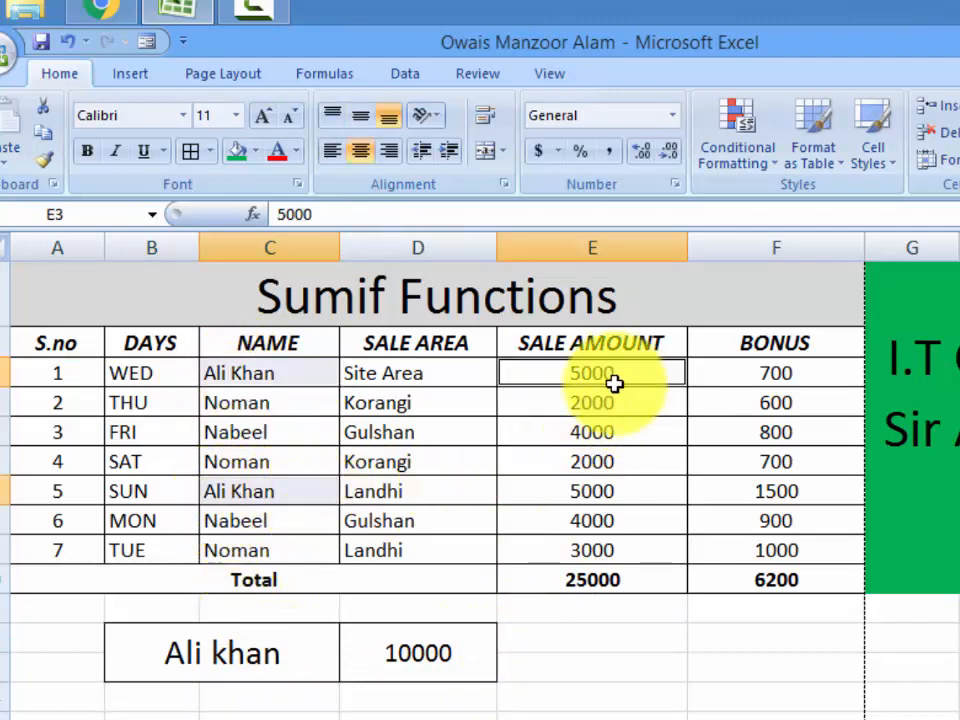
ctrl+click(566, 496)
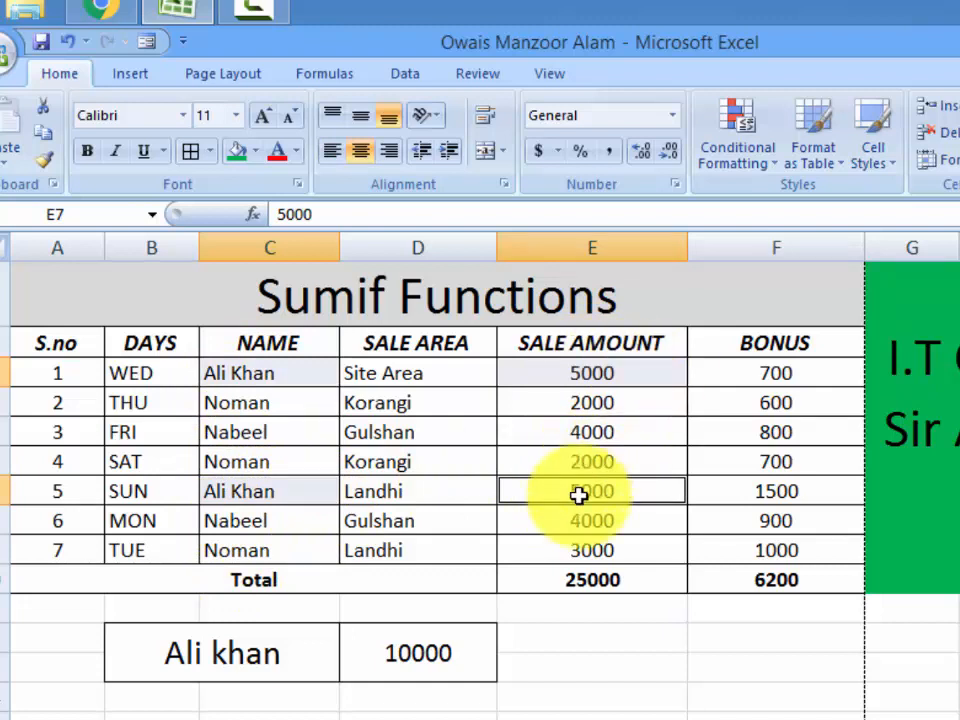
click(425, 655)
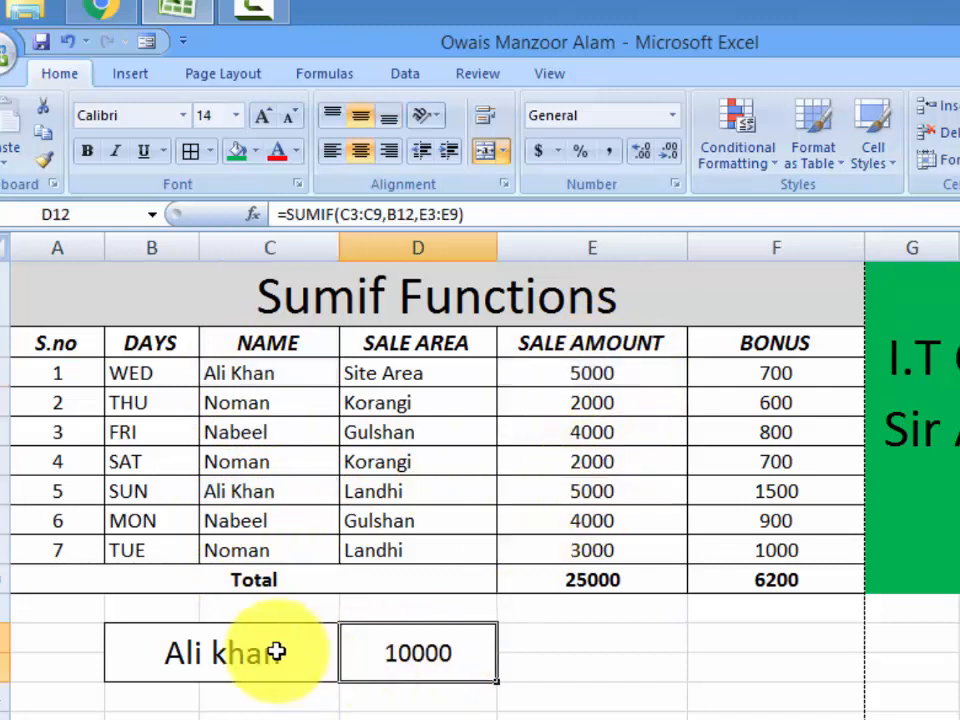
Step: Replace the name in B12 with the salesperson's name from row 4
click(276, 652)
text(Nom)
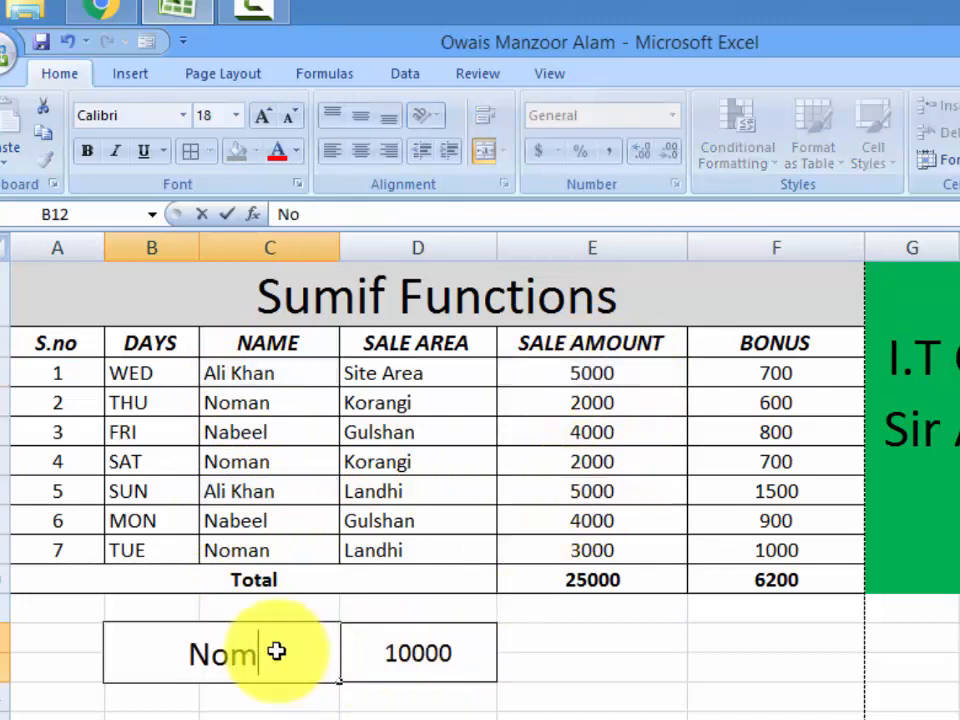
key(Return)
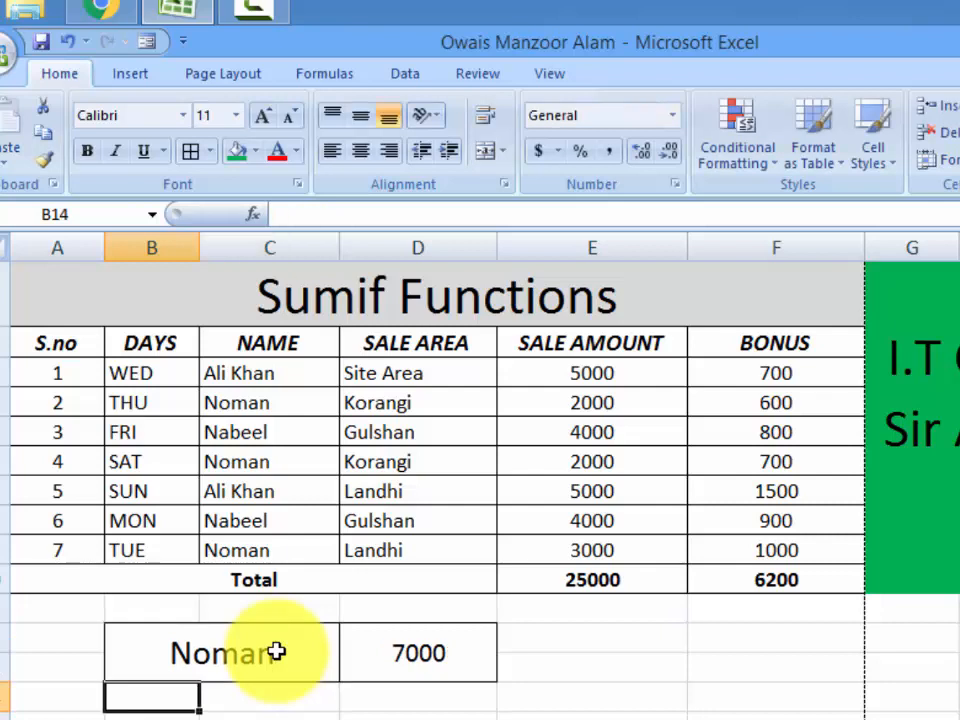
Step: Compare the SUMIF result with the sale amounts in rows 4, 6 and 9 for the name in B12
click(257, 406)
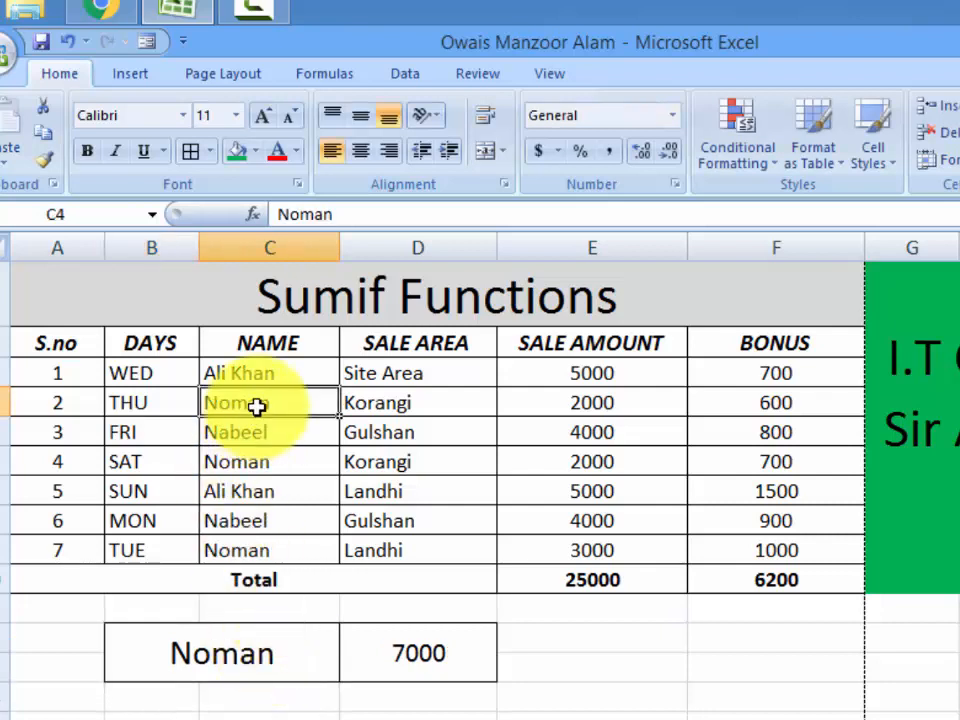
ctrl+click(244, 462)
ctrl+click(229, 553)
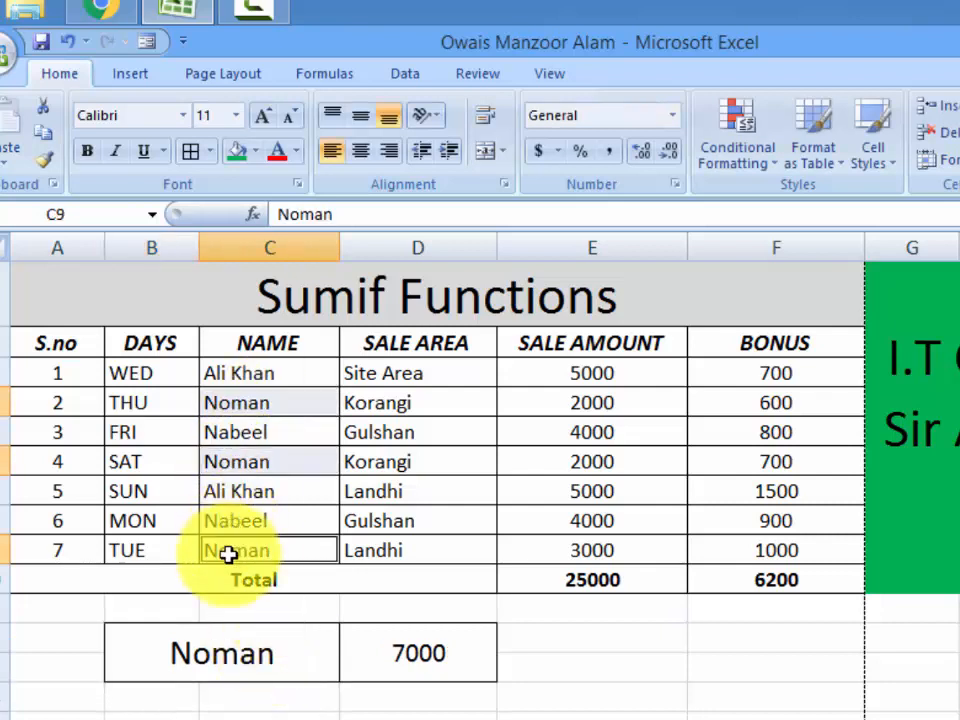
ctrl+click(561, 404)
ctrl+click(565, 462)
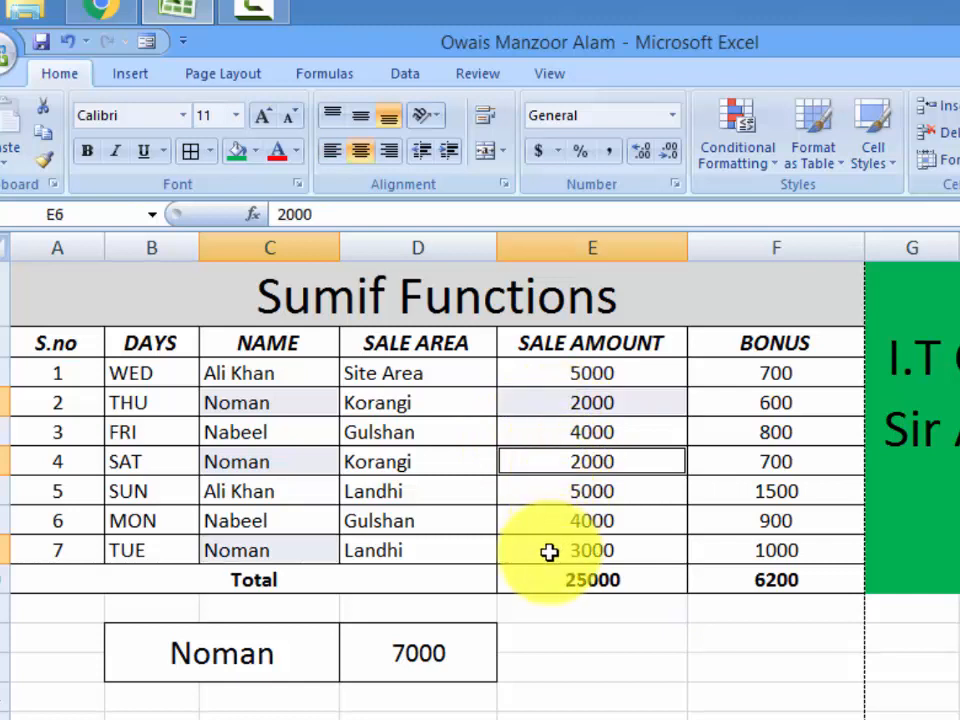
ctrl+click(549, 553)
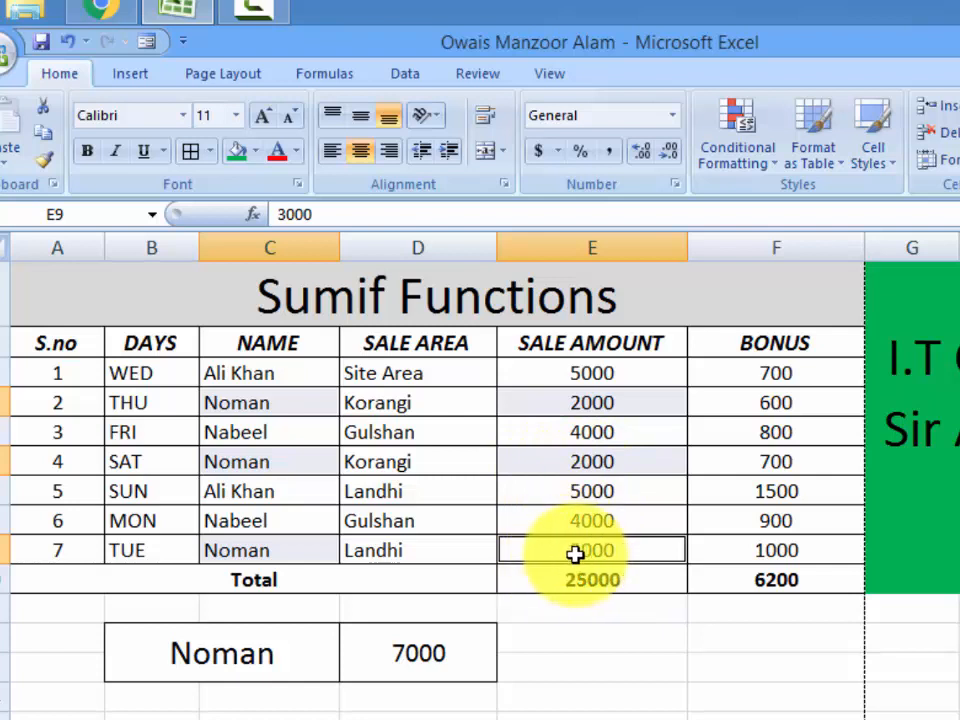
Step: Review the name range C3:C9, the criteria cell B12, the sale amounts in E3:E9 and the bonuses in F3:F9
click(567, 372)
click(251, 378)
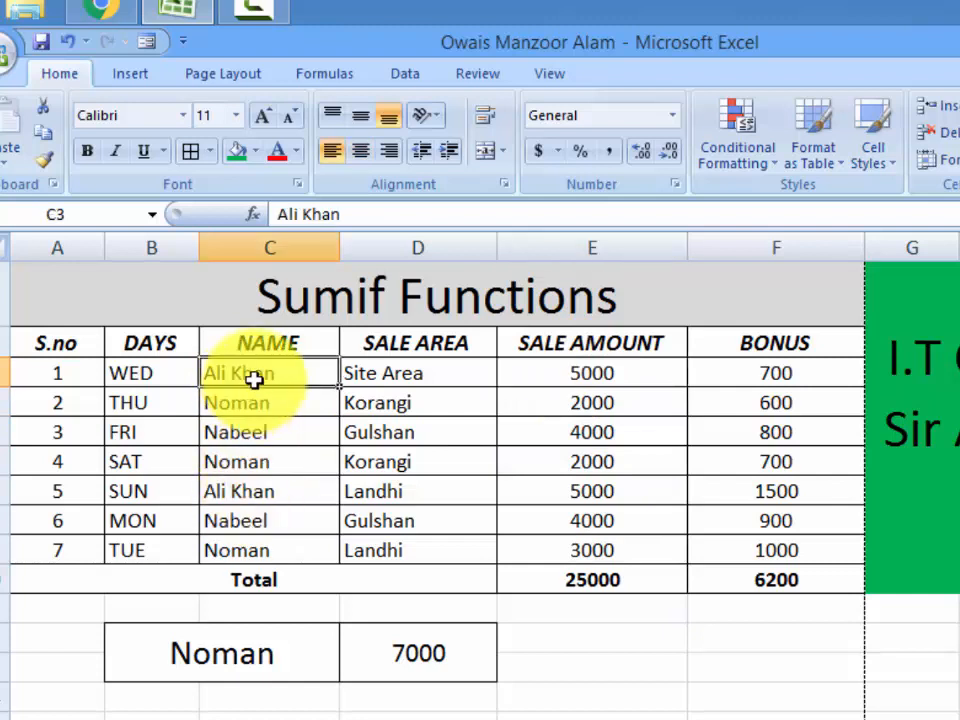
drag(253, 378, 242, 552)
click(216, 651)
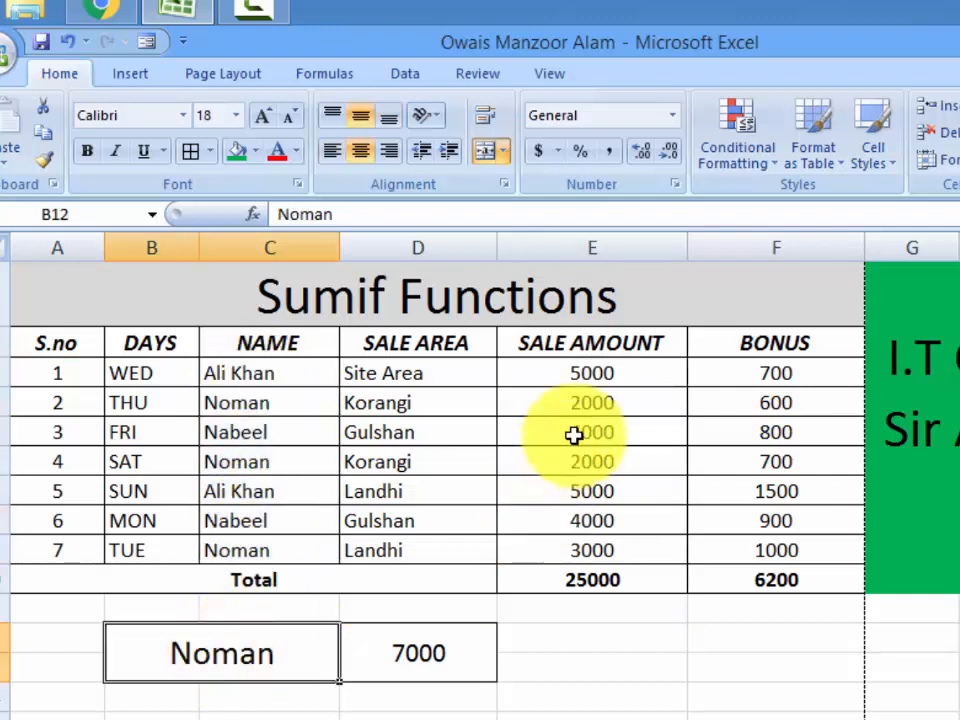
drag(587, 373, 602, 551)
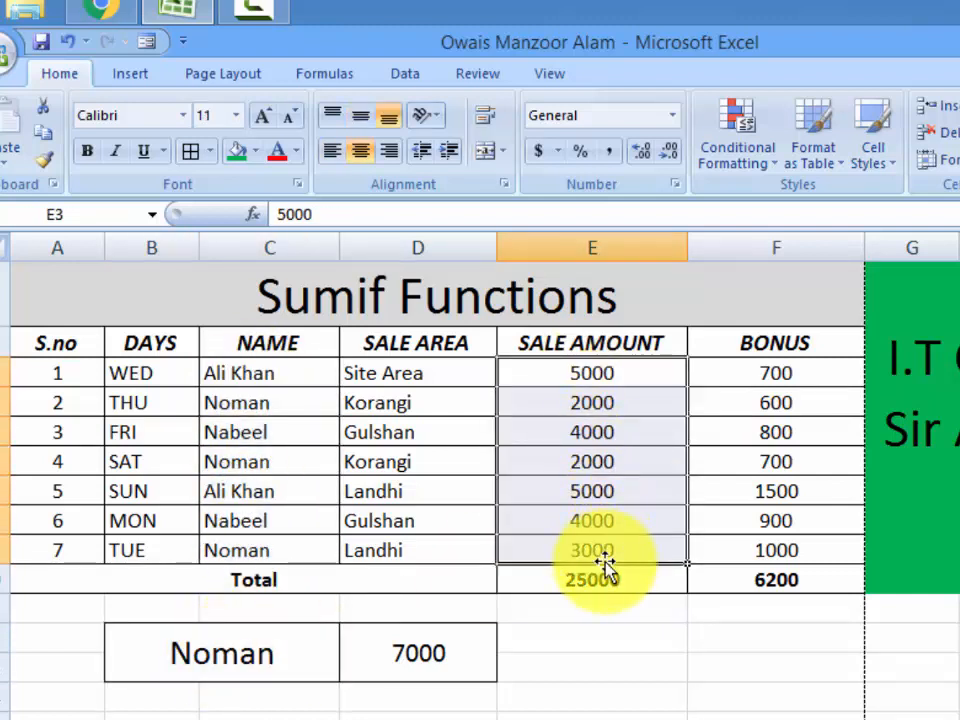
click(661, 657)
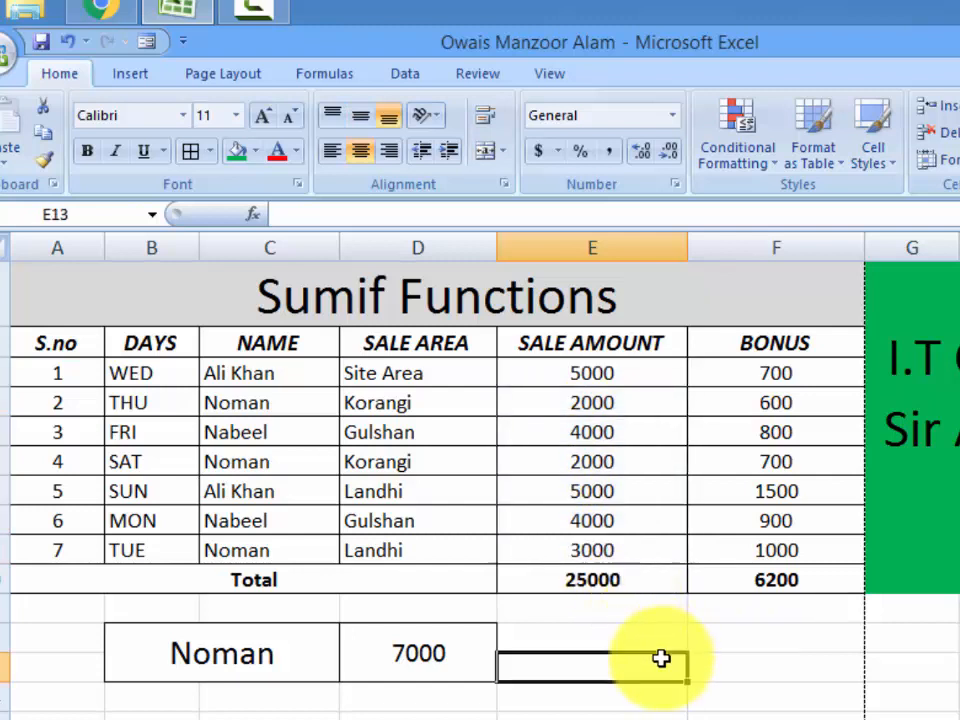
drag(592, 375, 602, 548)
drag(797, 377, 793, 540)
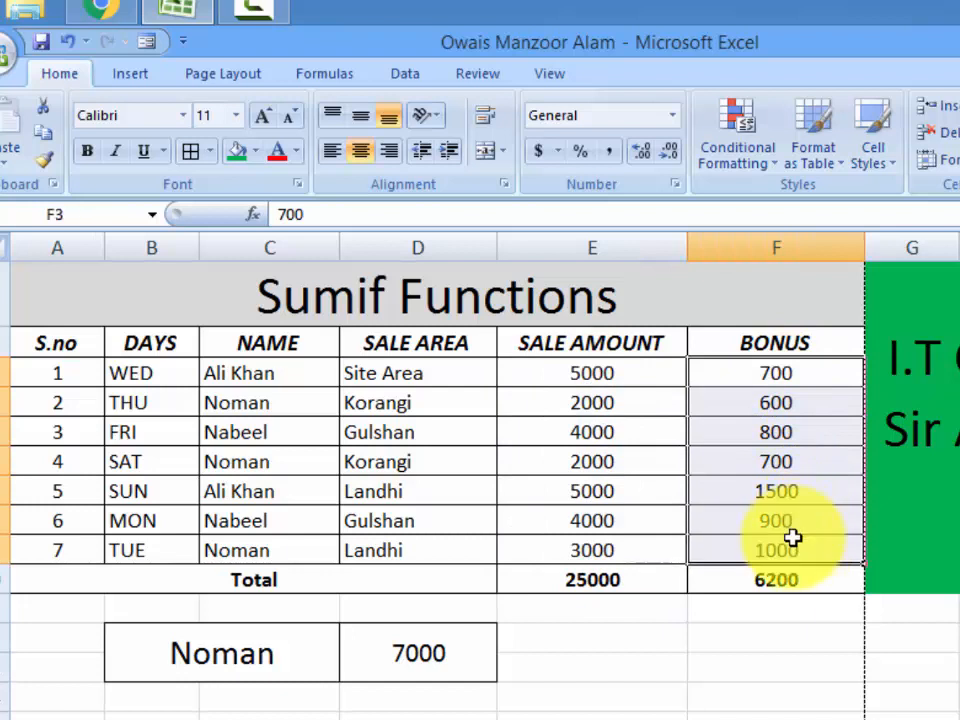
click(628, 696)
Step: Clear the SUMIF formula from the merged cell D12, keeping the name in B12
click(425, 655)
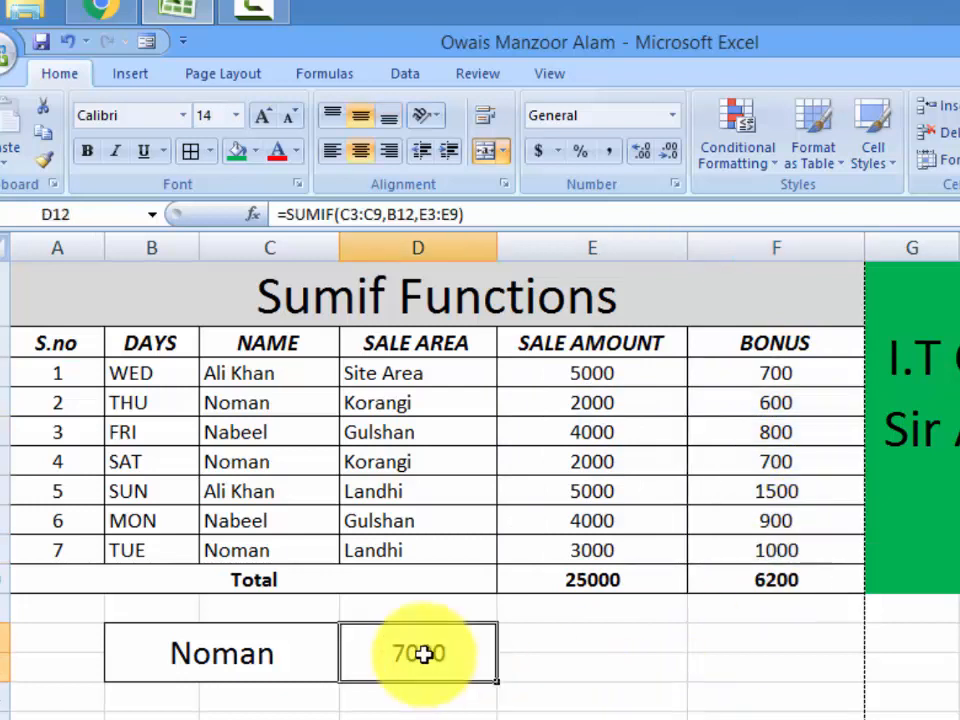
key(Delete)
click(639, 701)
click(435, 654)
click(231, 666)
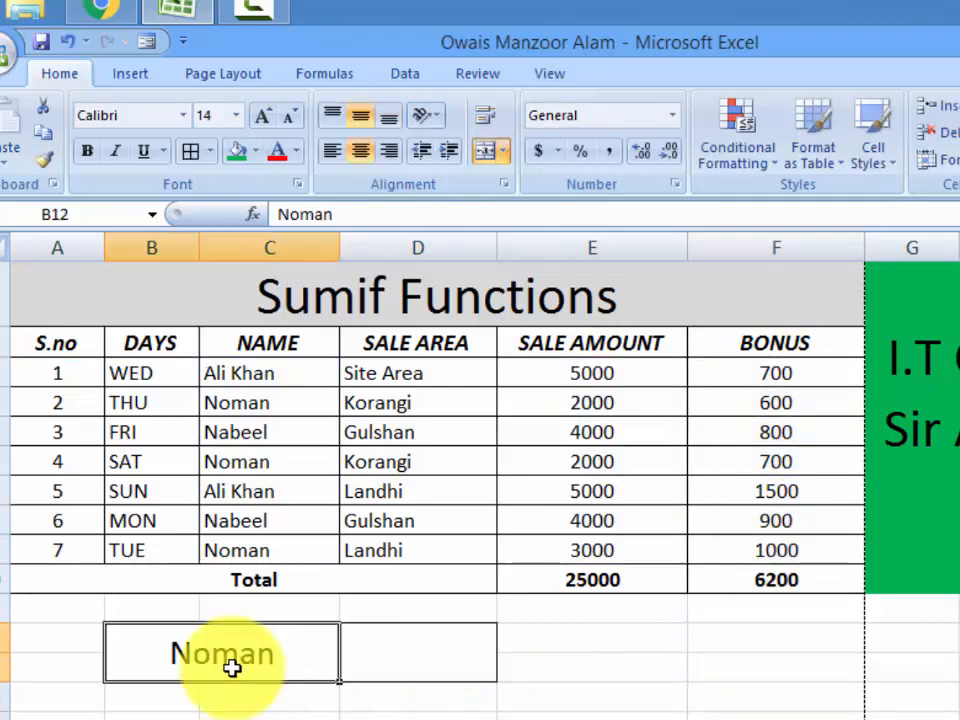
click(430, 698)
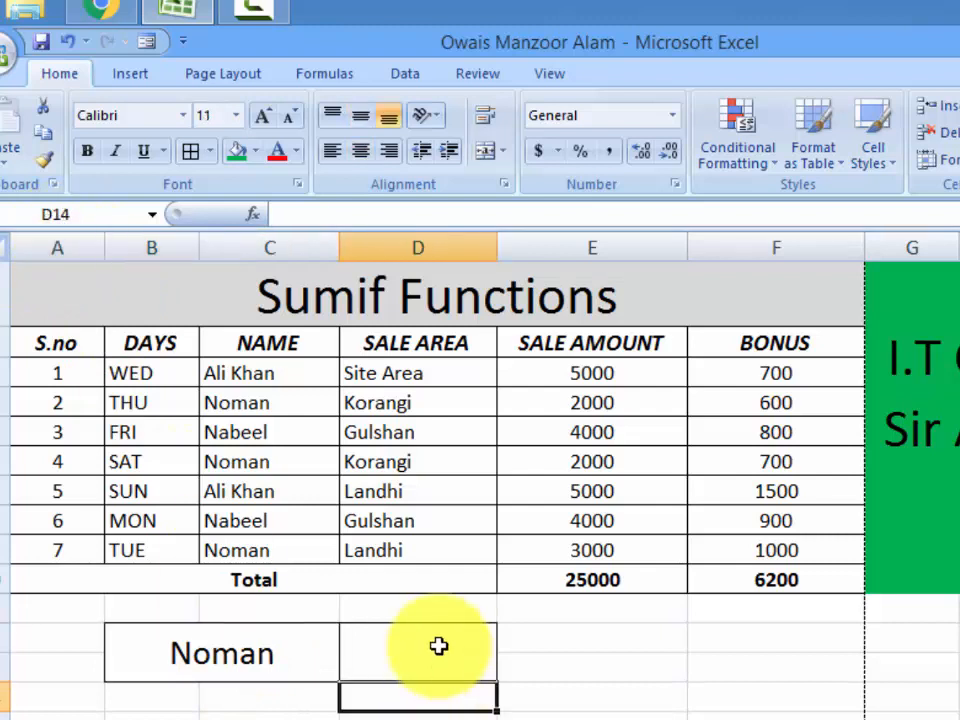
Step: Begin the formula in D12 with =sumif(C3:C9,B12,E3:E9) for the sale amounts
click(439, 646)
text(=sum)
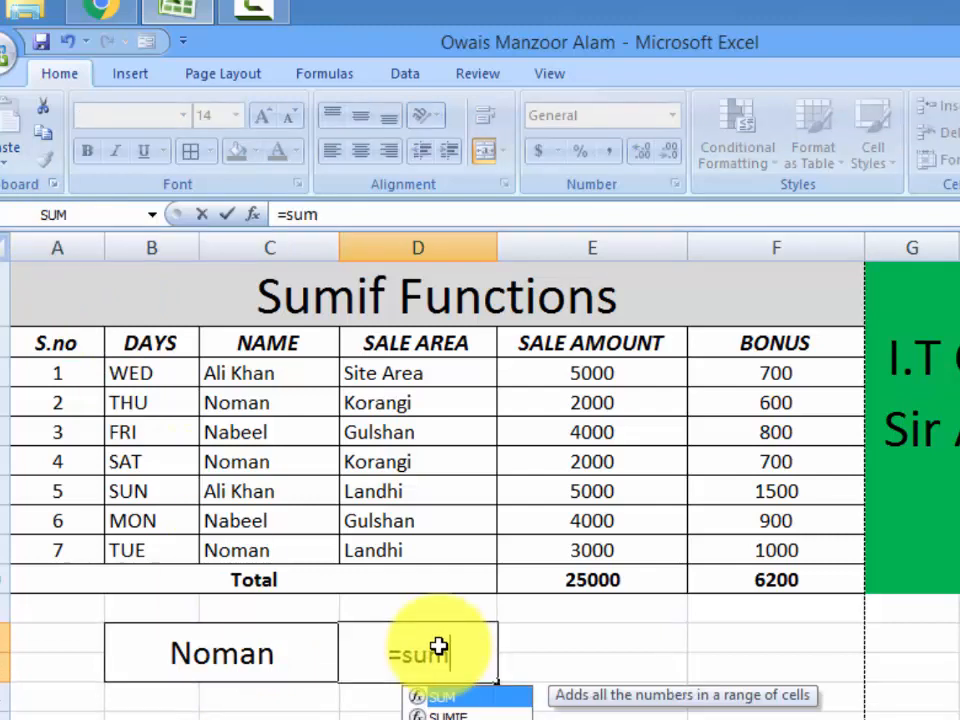
text(if()
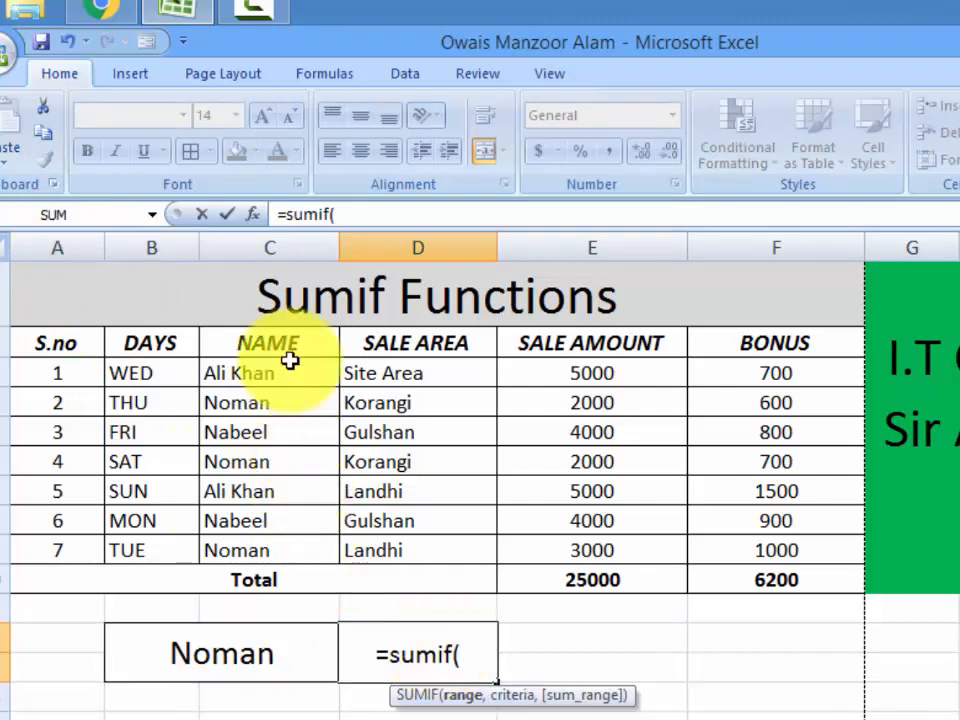
drag(280, 366, 268, 552)
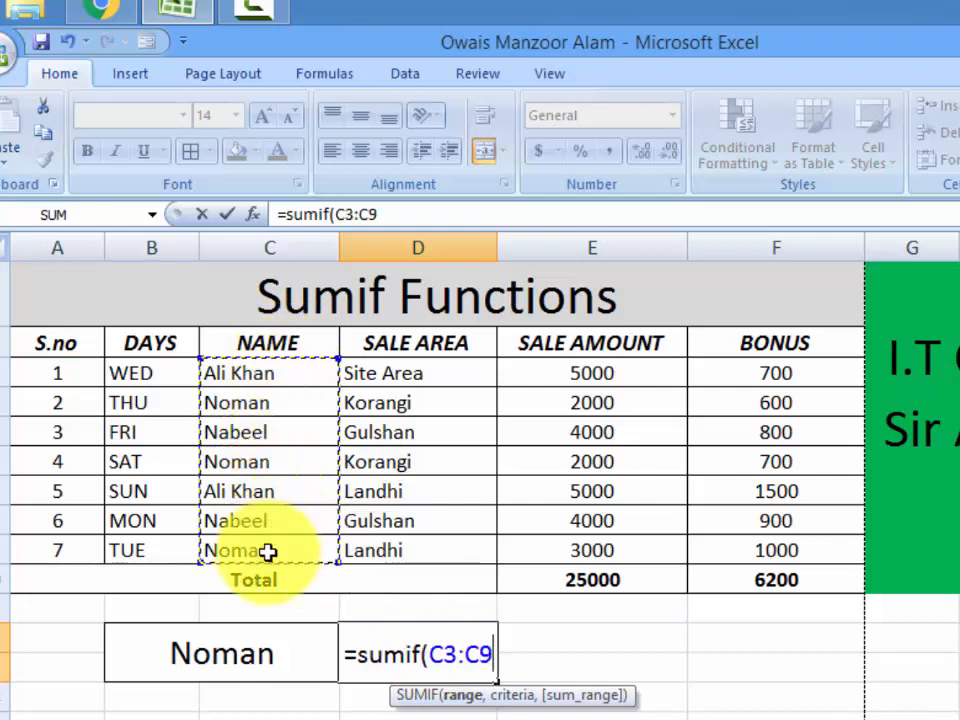
text(,)
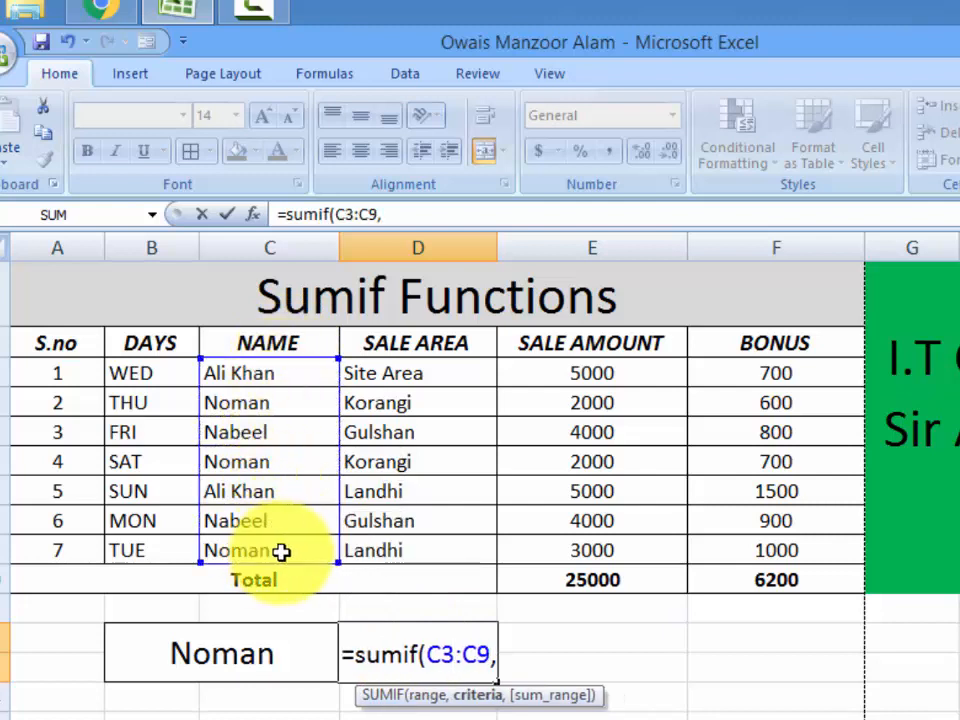
click(214, 654)
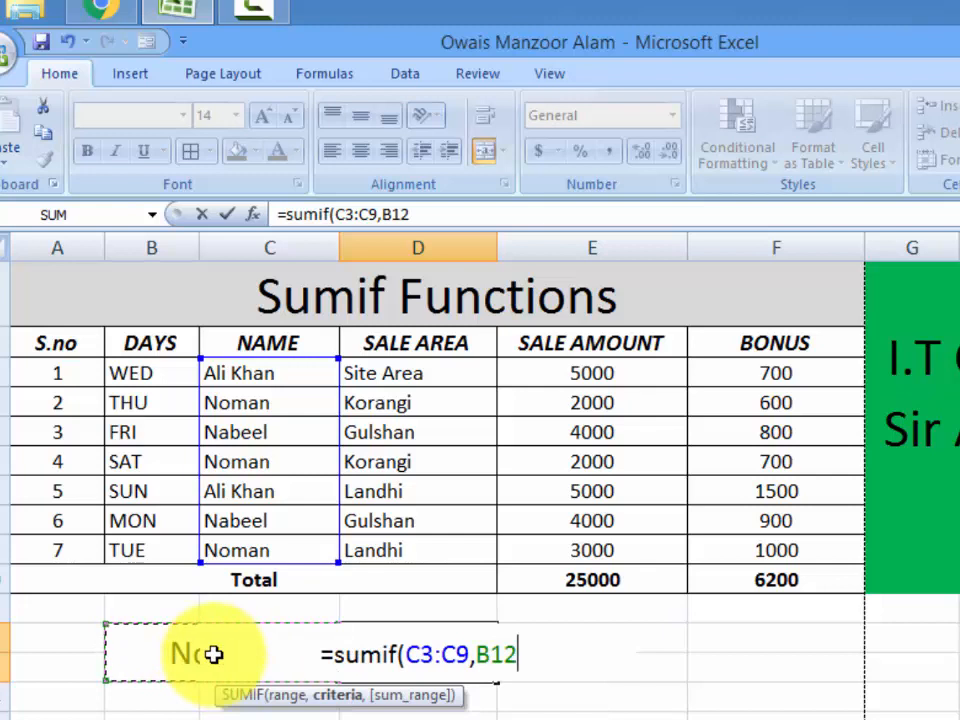
text(,)
drag(606, 364, 616, 541)
text())
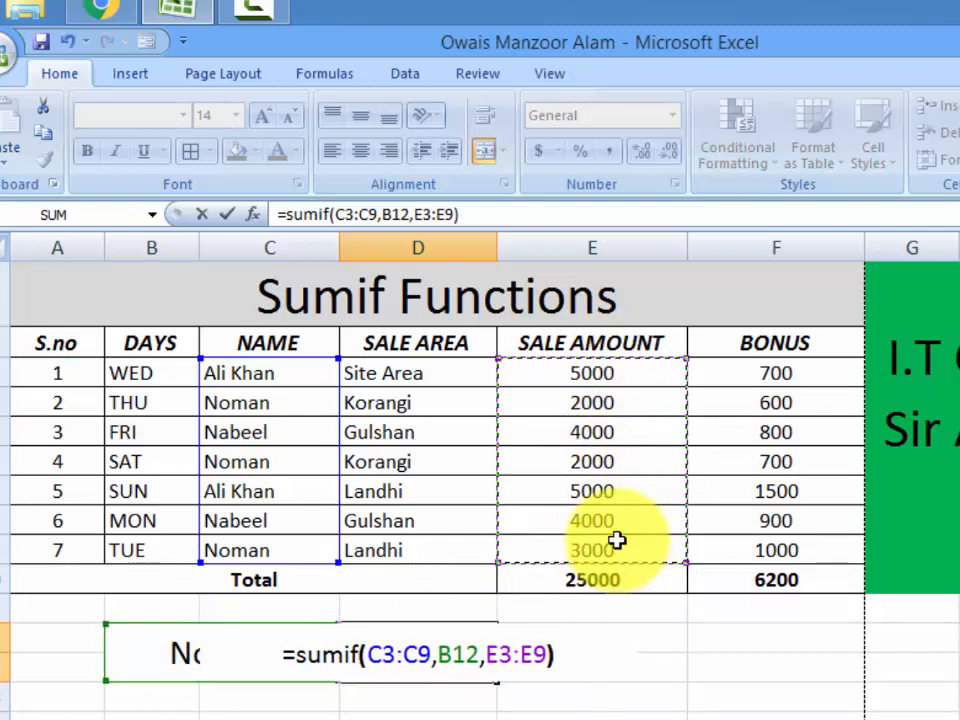
Step: Extend the D12 formula with +sumif(C3:C9,B12,F3:F9) to add the salesperson's bonuses, and commit it
text(+)
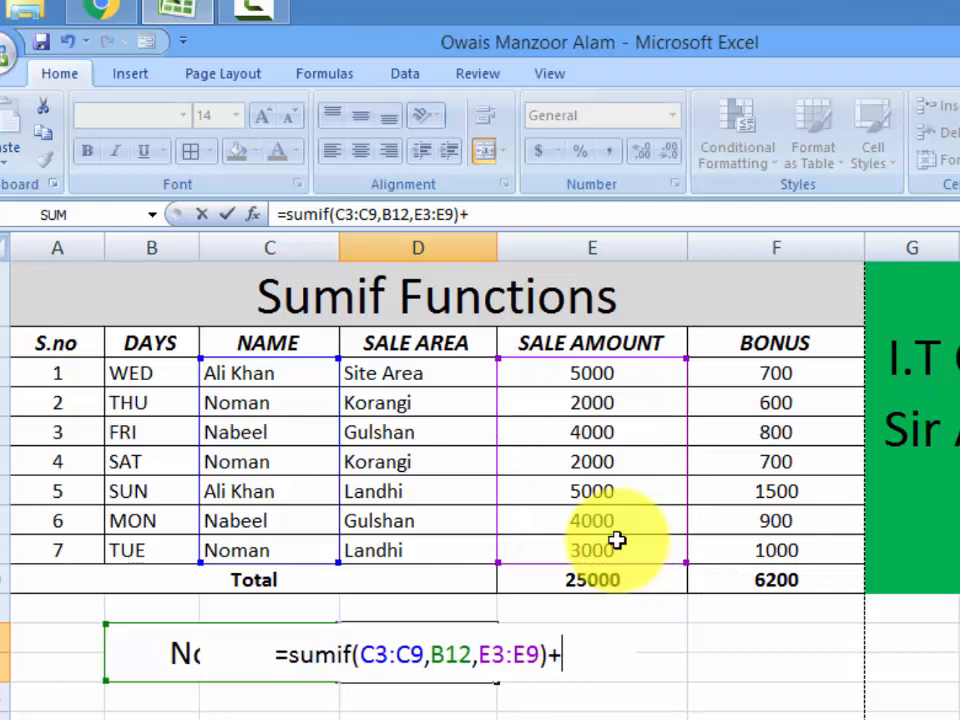
text(sum)
text(if()
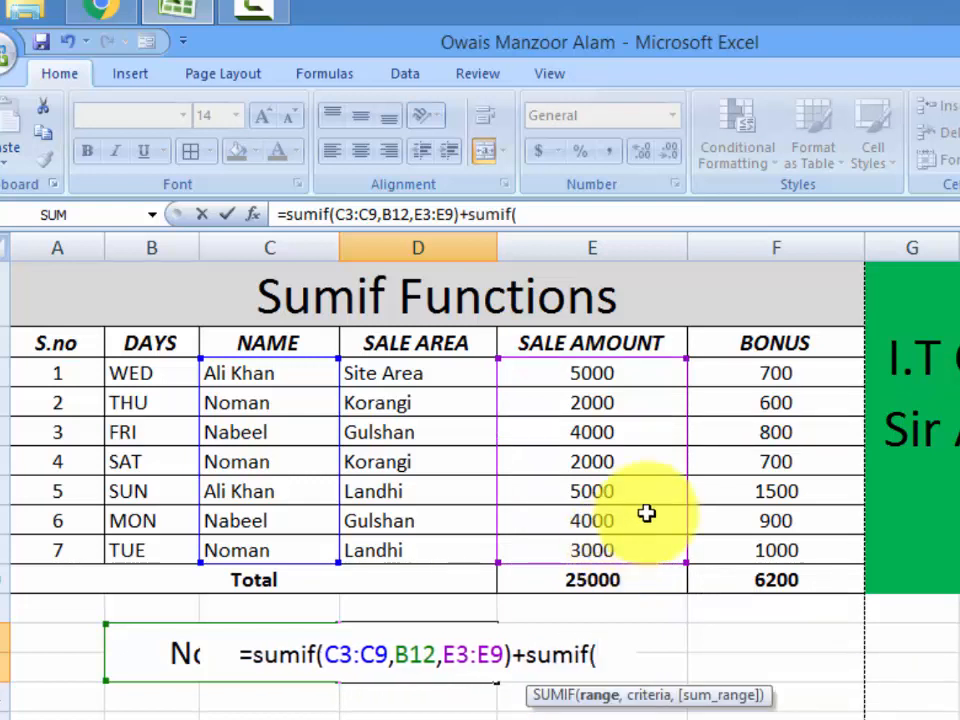
drag(252, 380, 271, 543)
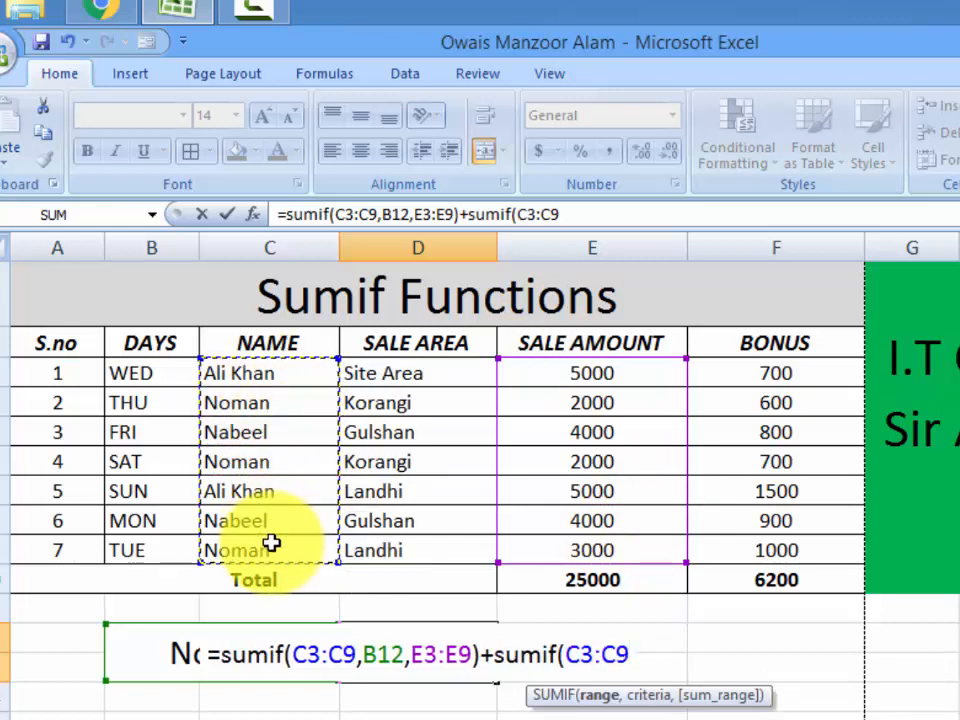
text(,)
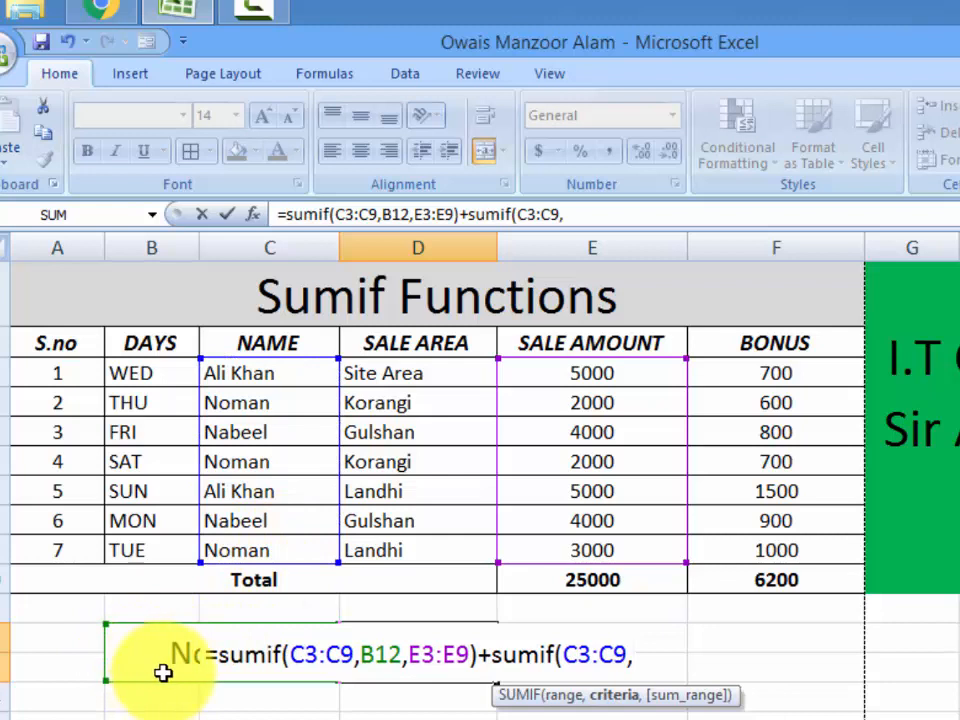
text(B12)
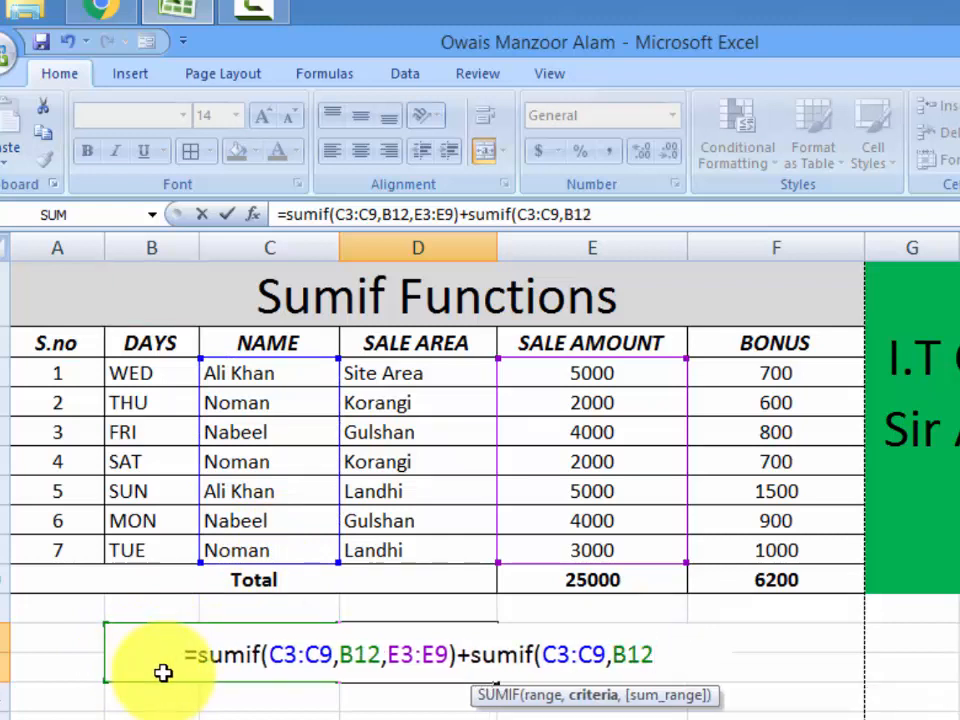
text(,)
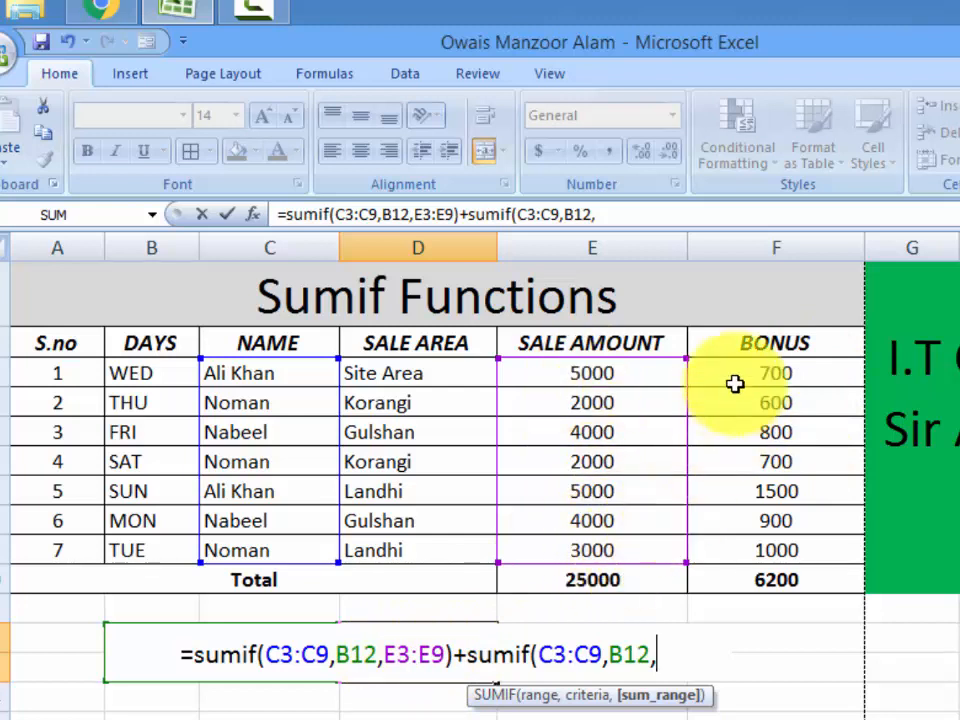
drag(738, 373, 768, 548)
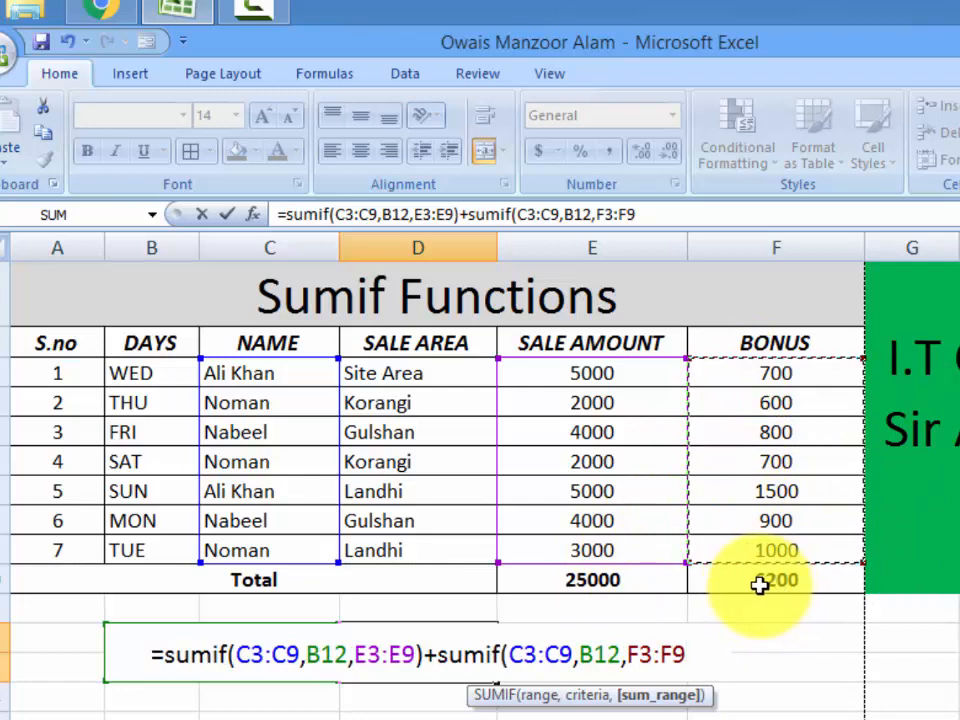
key(Return)
key(Return)
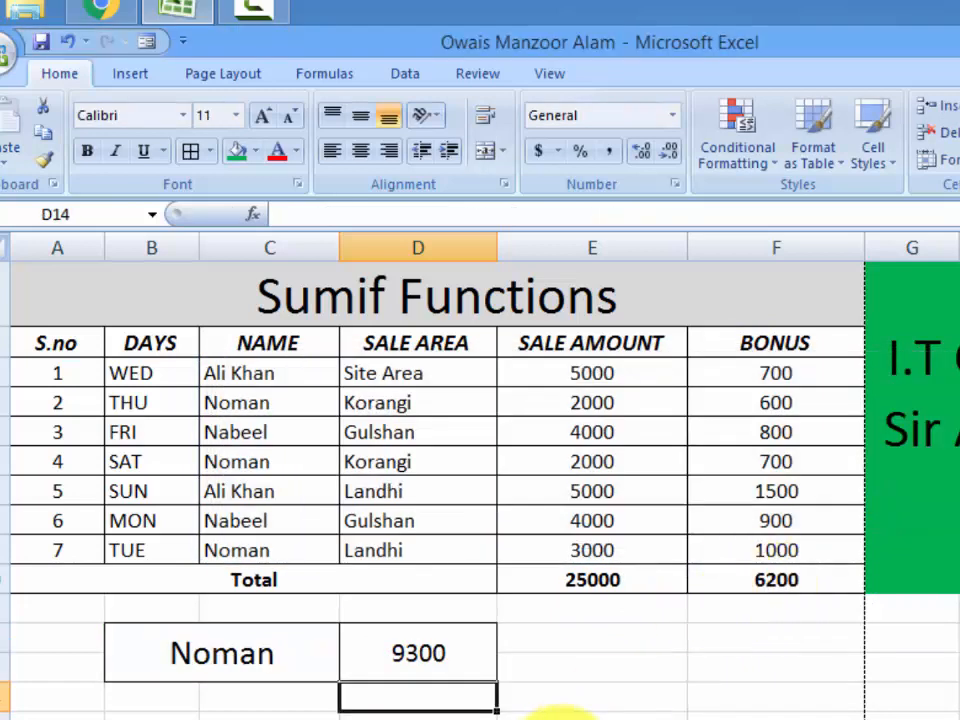
click(418, 660)
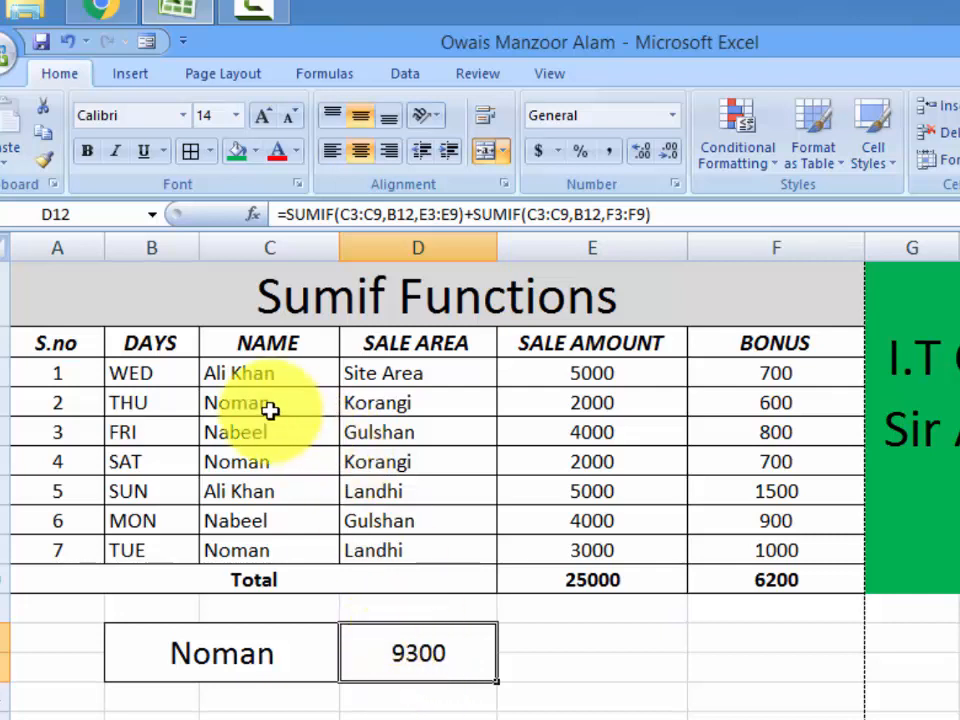
Step: Review the criteria cell B12 against the sale amounts in E3:E9 and the bonuses in F3:F9
click(557, 660)
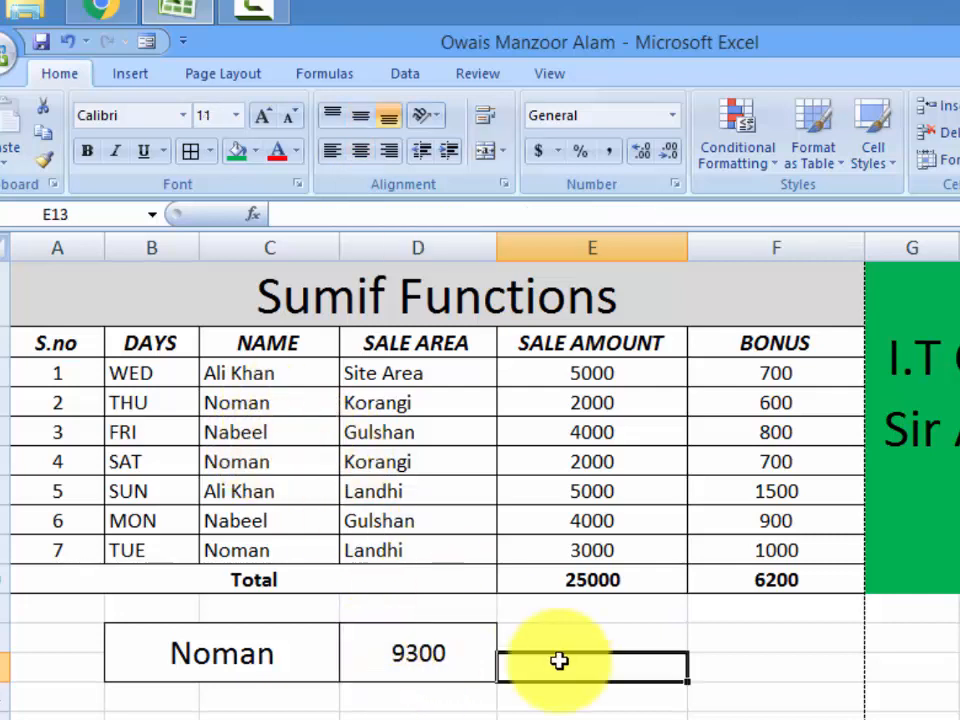
click(214, 667)
drag(597, 377, 600, 550)
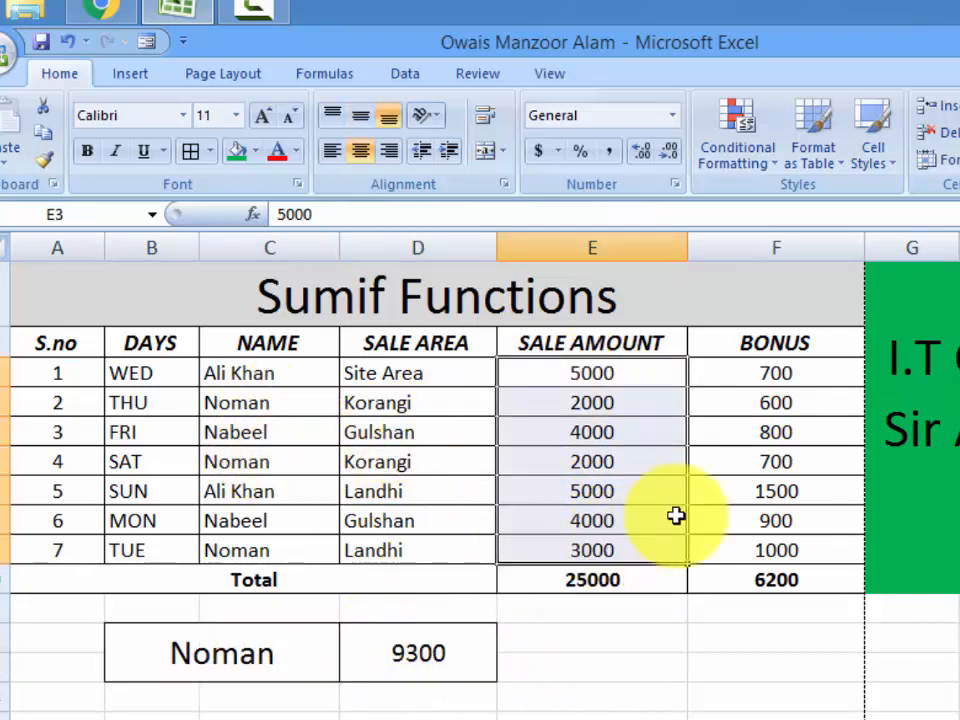
drag(759, 379, 769, 545)
click(729, 692)
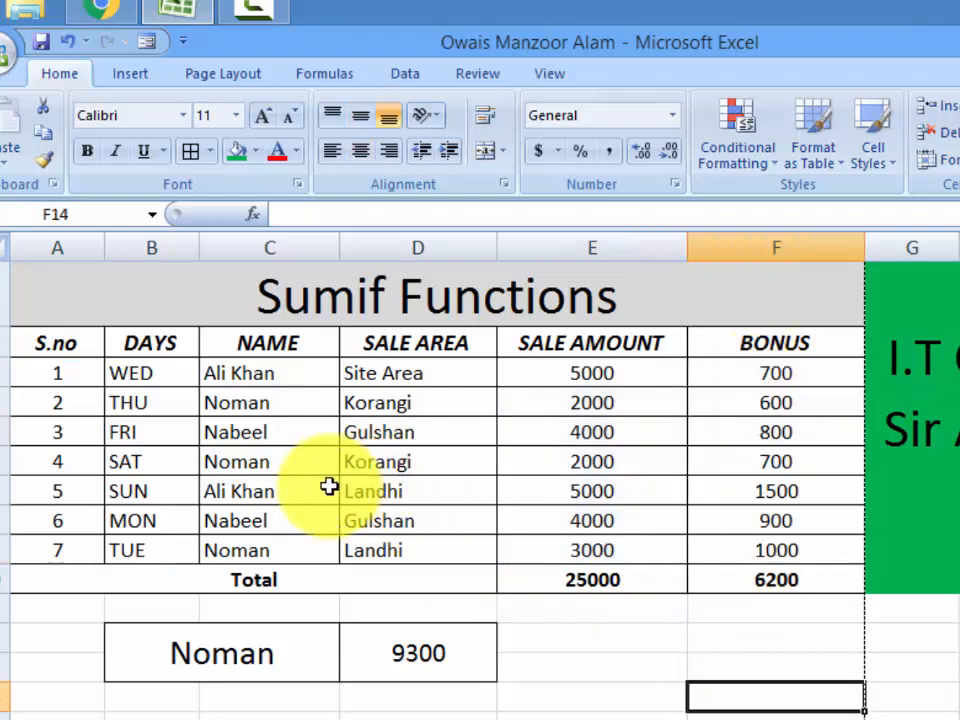
Step: Replace the criteria name in B12 with the salesperson listed in C5 and check the total in D12
click(219, 646)
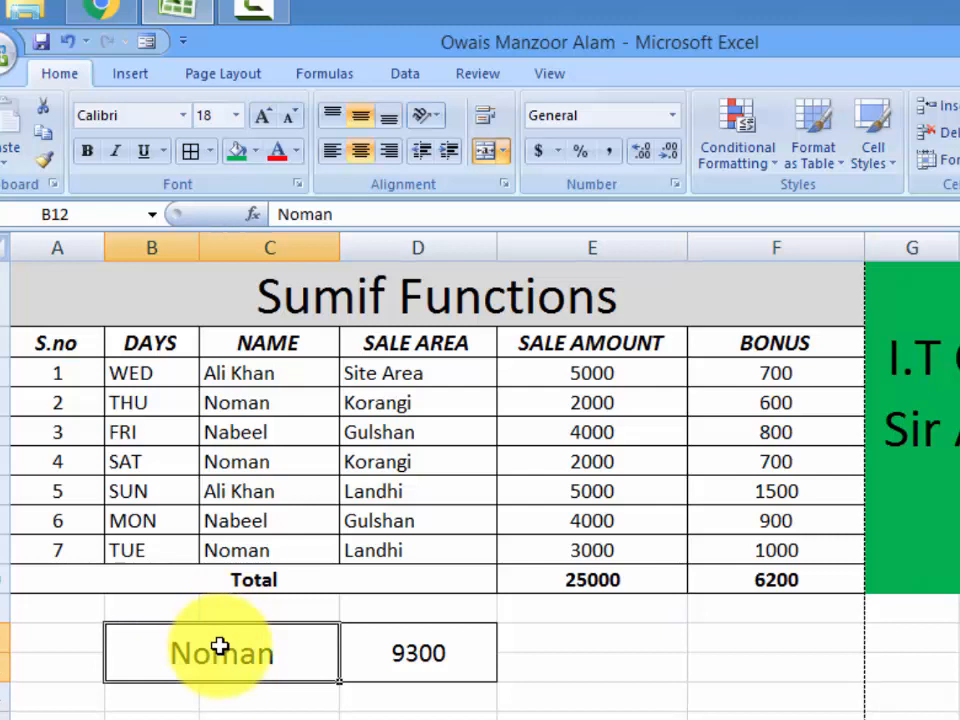
text(Nabeel)
key(Return)
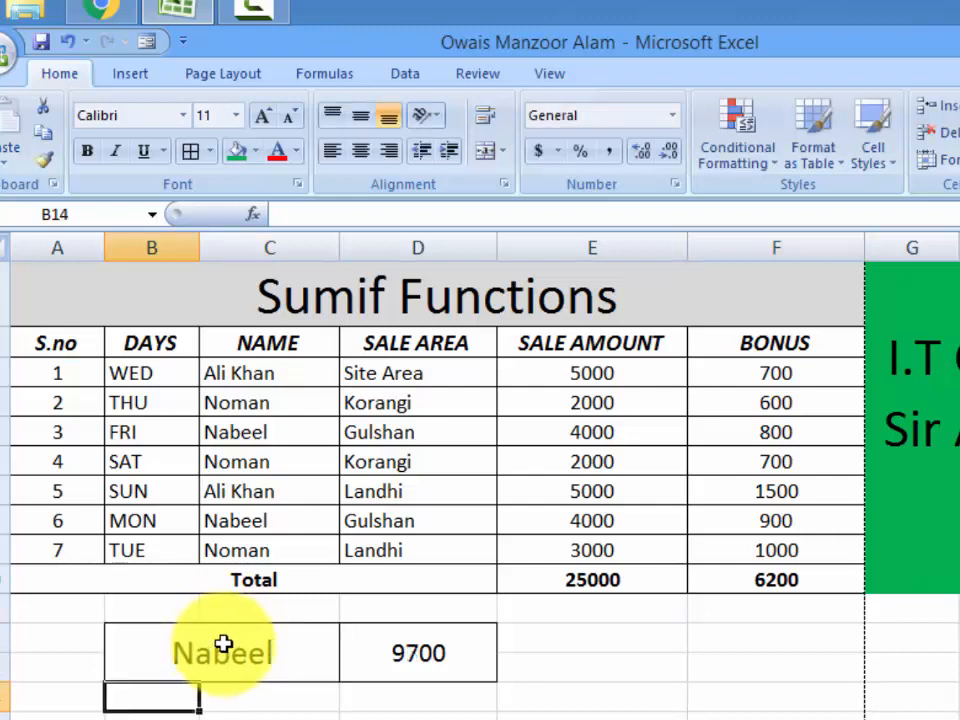
click(455, 662)
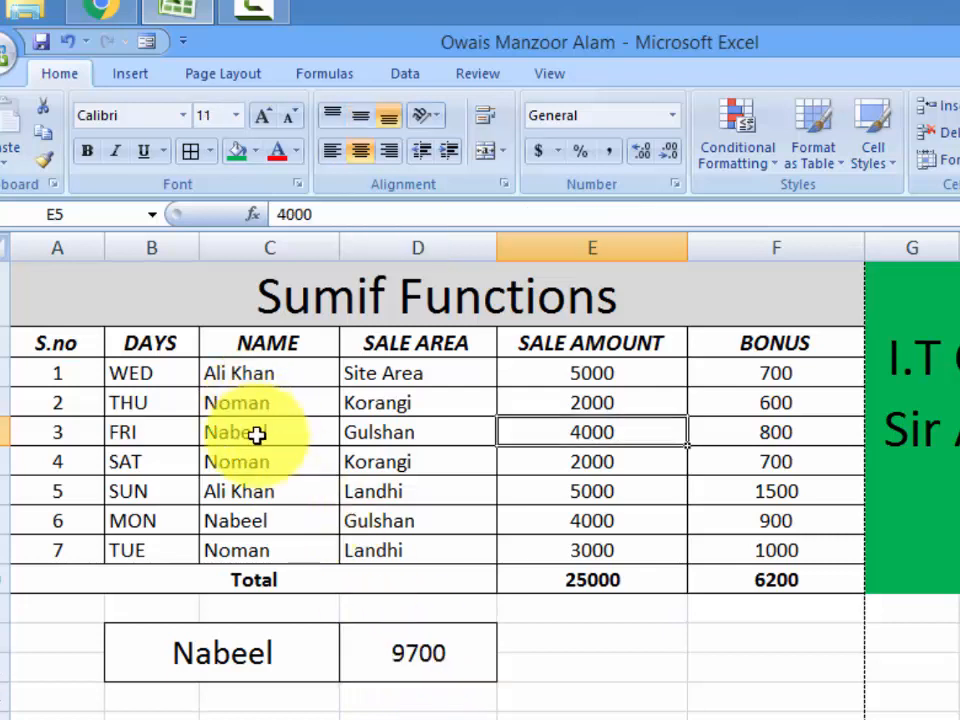
Step: Fill the C5 salesperson's name, sale amount and bonus cells in rows 5 and 8 with yellow
click(257, 435)
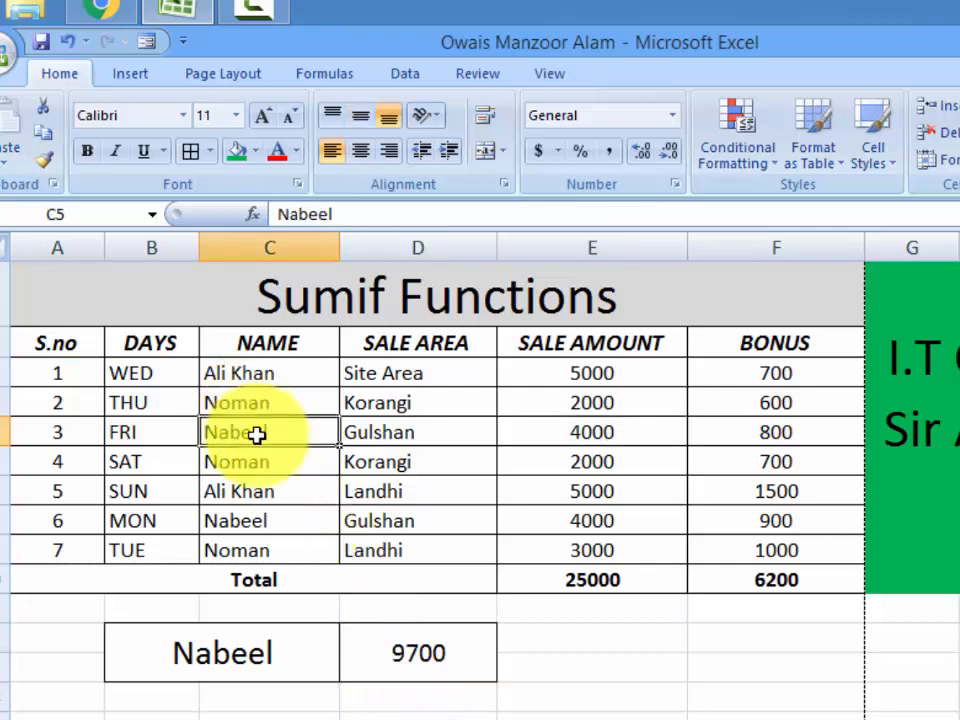
ctrl+click(265, 530)
ctrl+click(591, 431)
ctrl+click(585, 523)
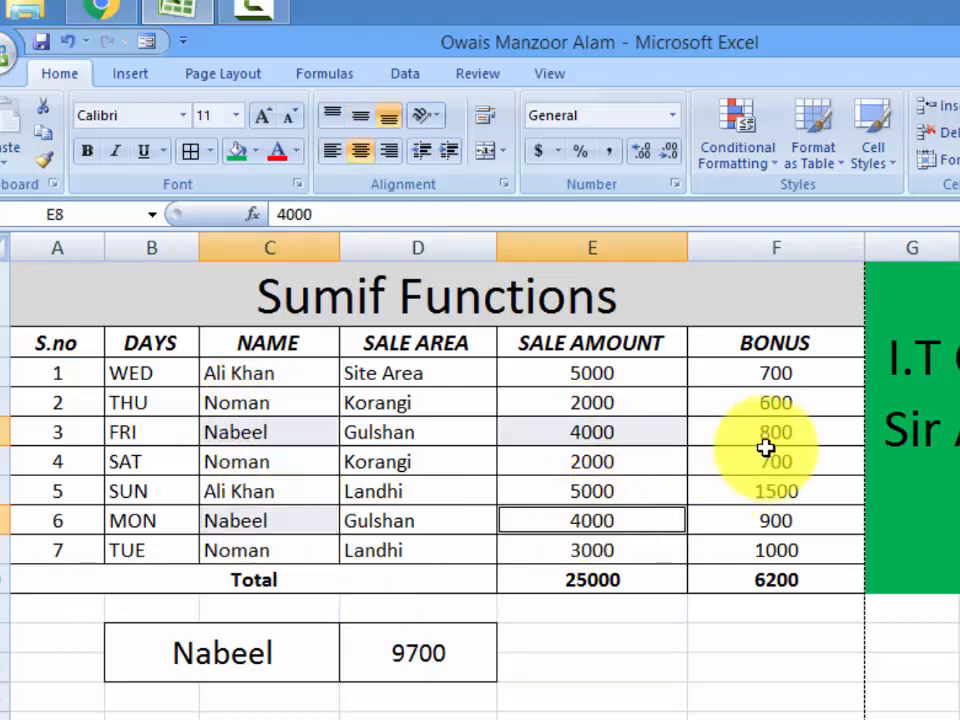
ctrl+click(765, 447)
ctrl+click(780, 523)
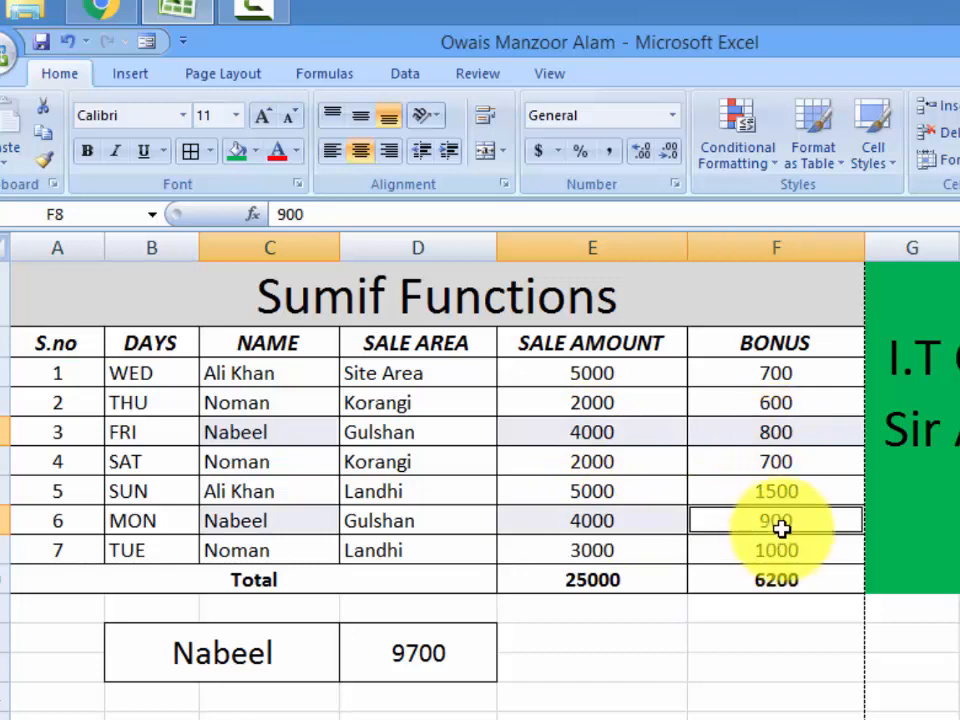
click(256, 151)
click(292, 334)
click(574, 692)
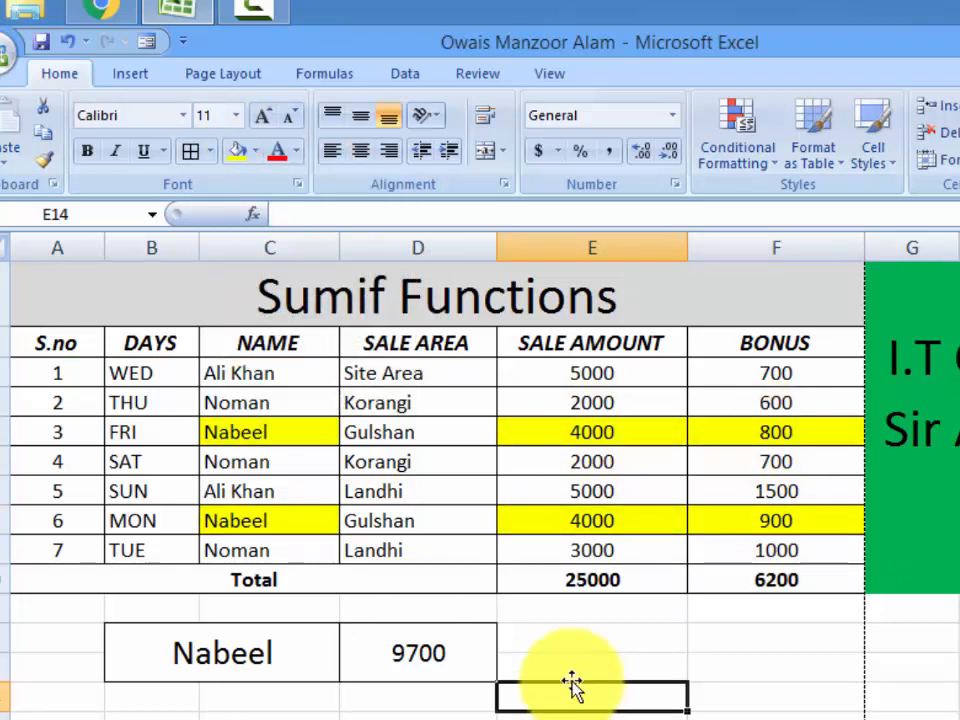
Step: Set the criteria name in B12 to the salesperson listed in C4 and check the total in D12
click(245, 670)
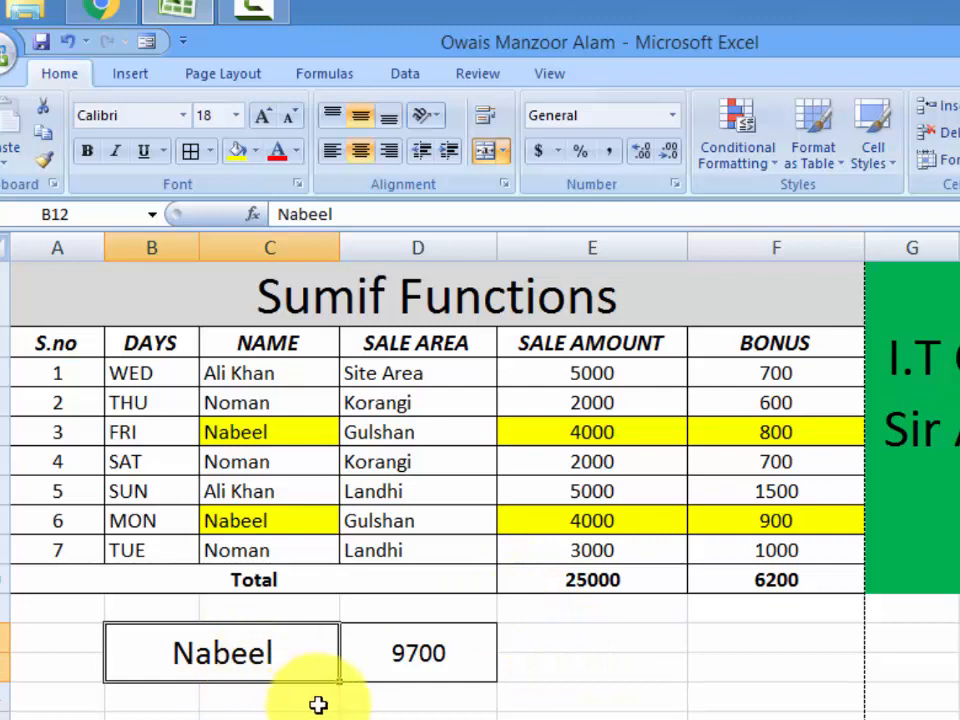
click(429, 669)
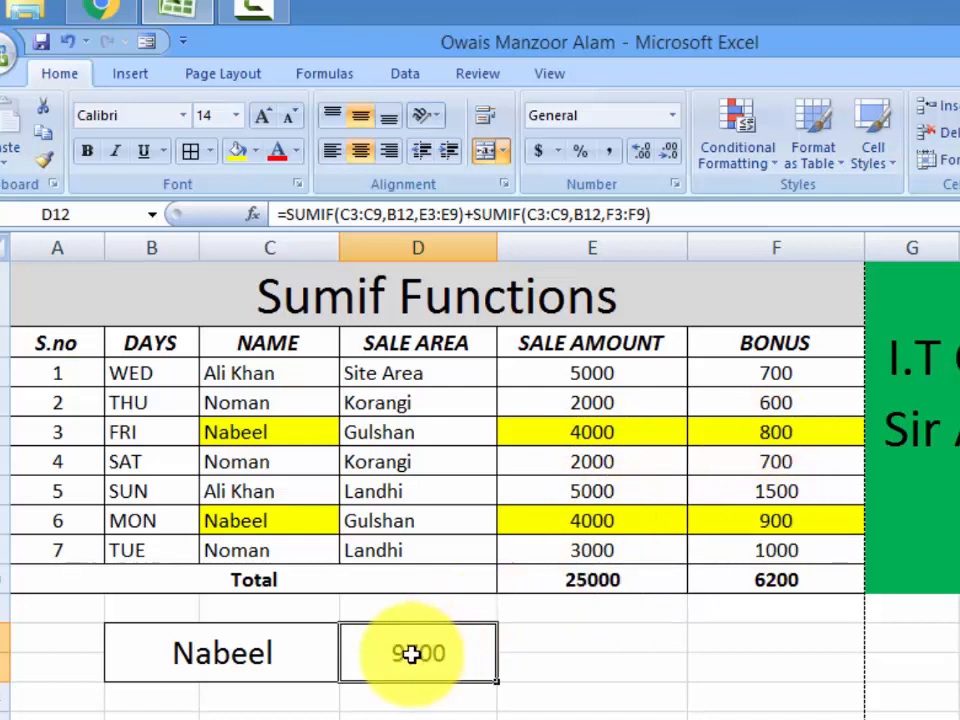
click(638, 659)
click(248, 657)
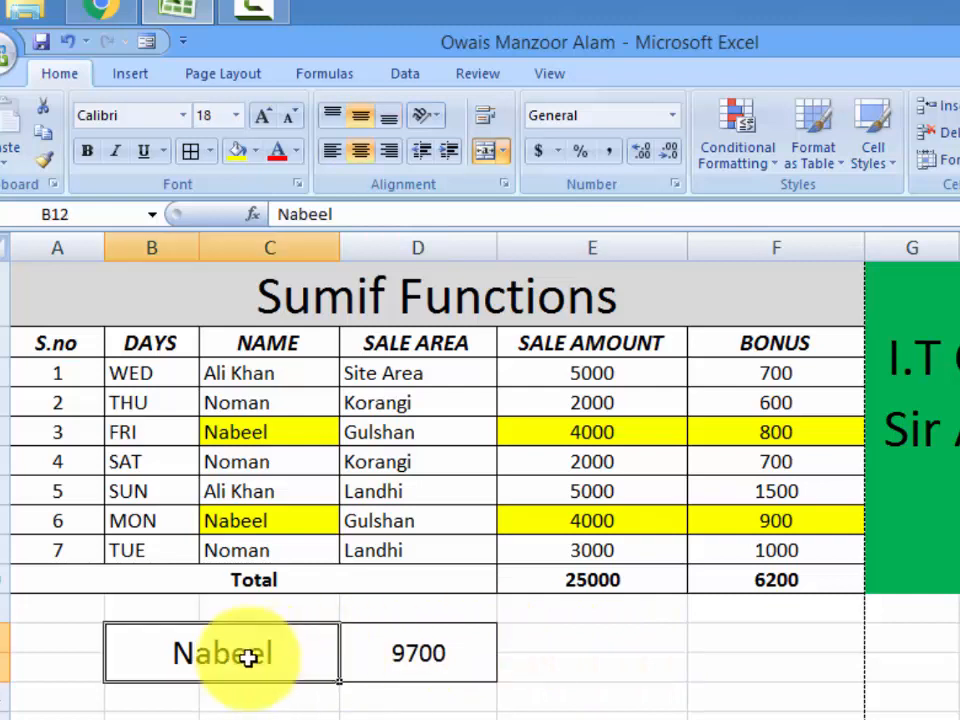
text(Noman)
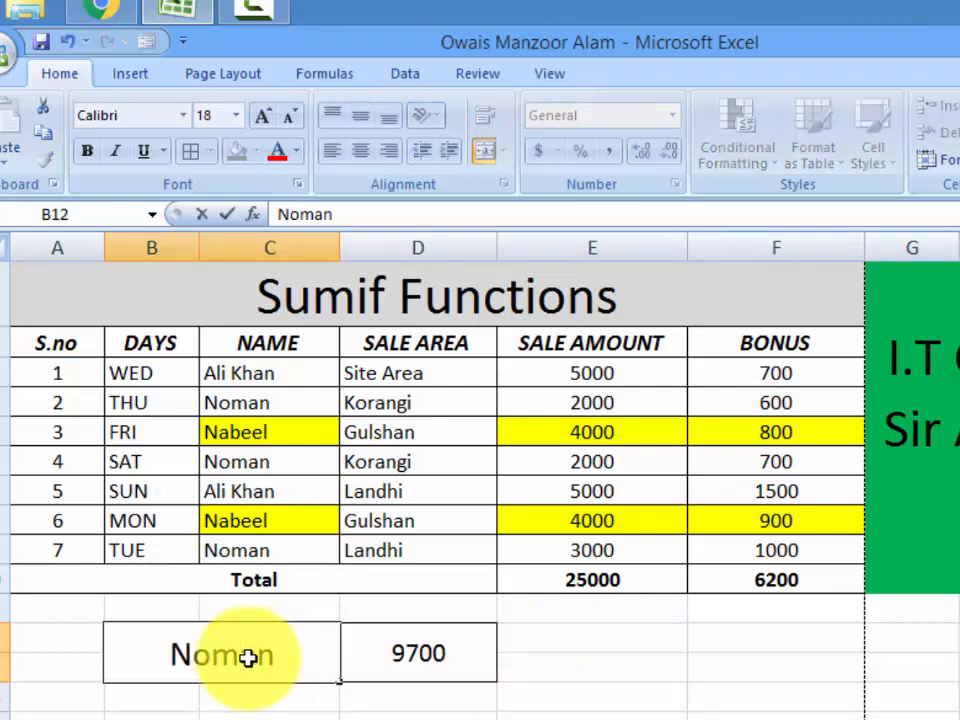
key(Return)
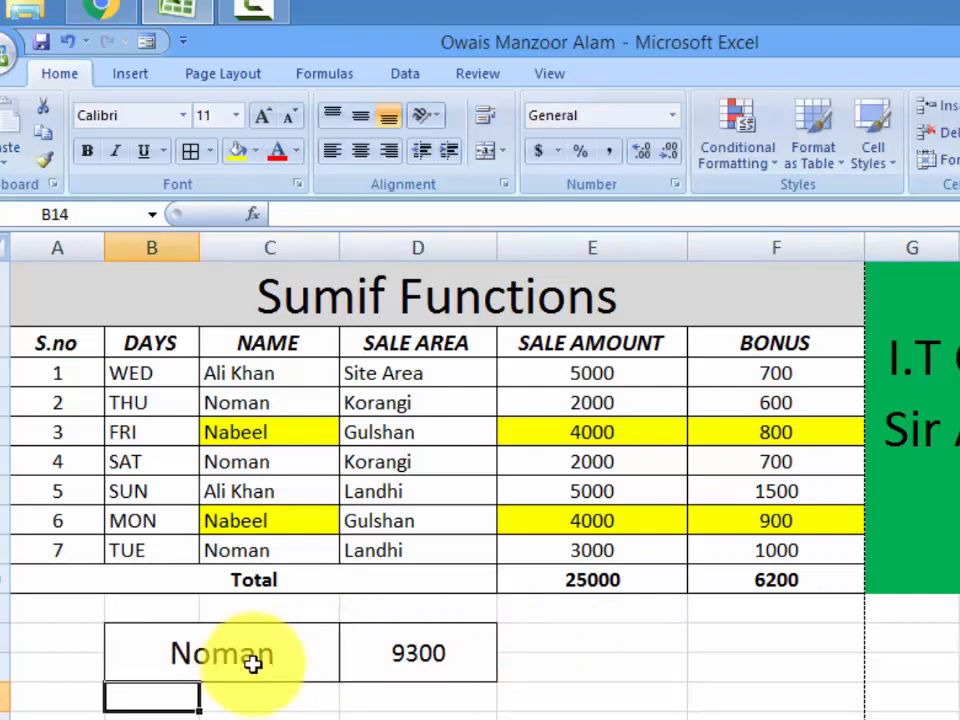
click(430, 667)
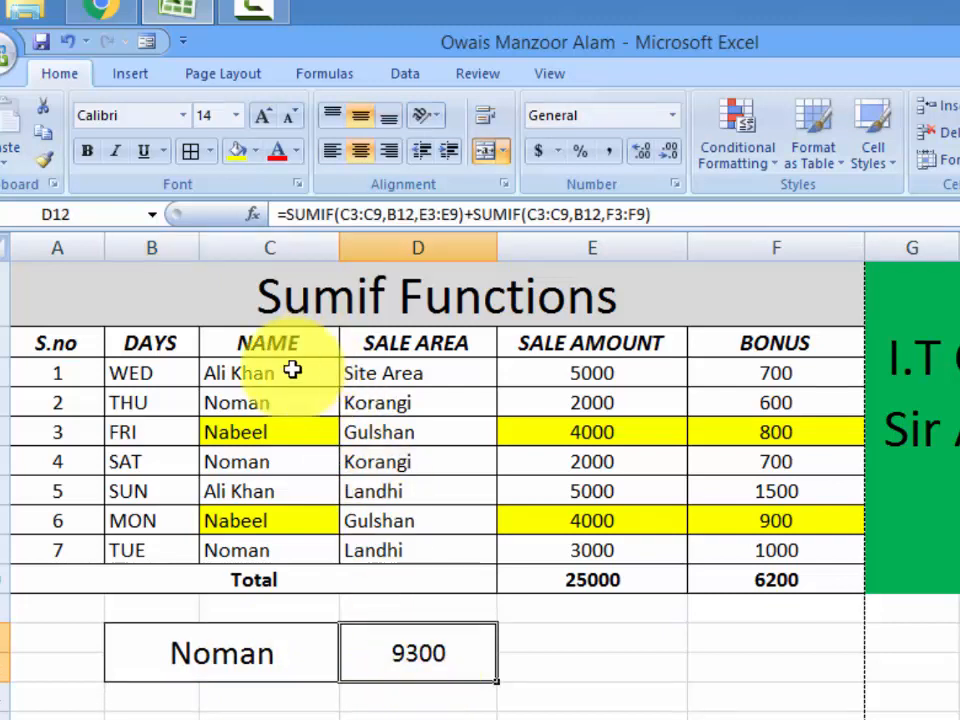
Step: Fill the C4 salesperson's name, sale amount and bonus cells in rows 4, 6 and 9 with light blue
click(258, 403)
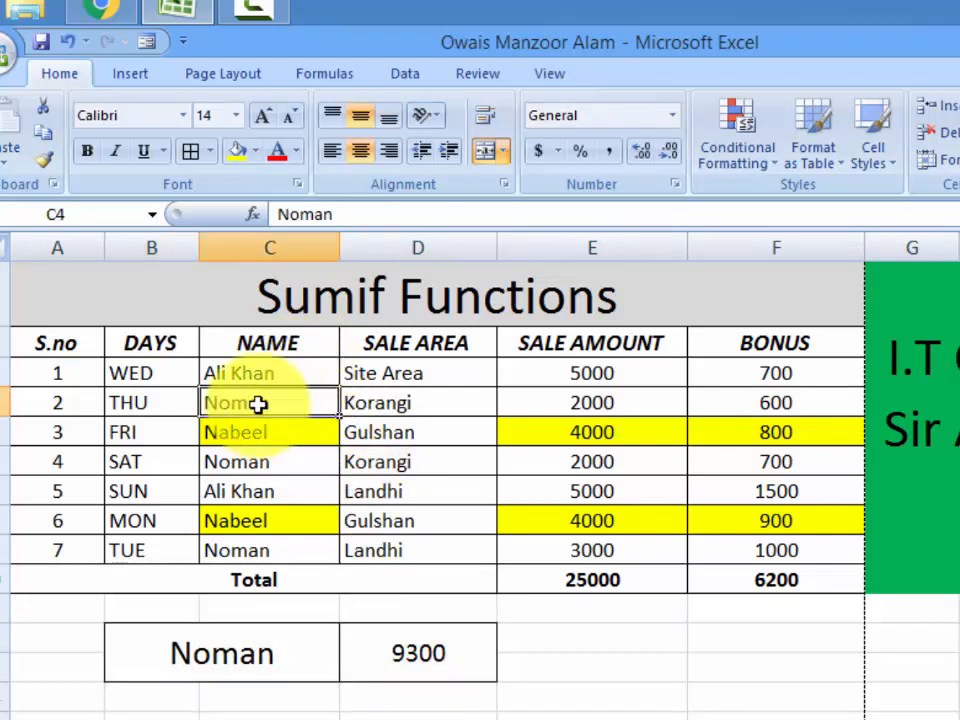
ctrl+click(247, 550)
ctrl+click(253, 463)
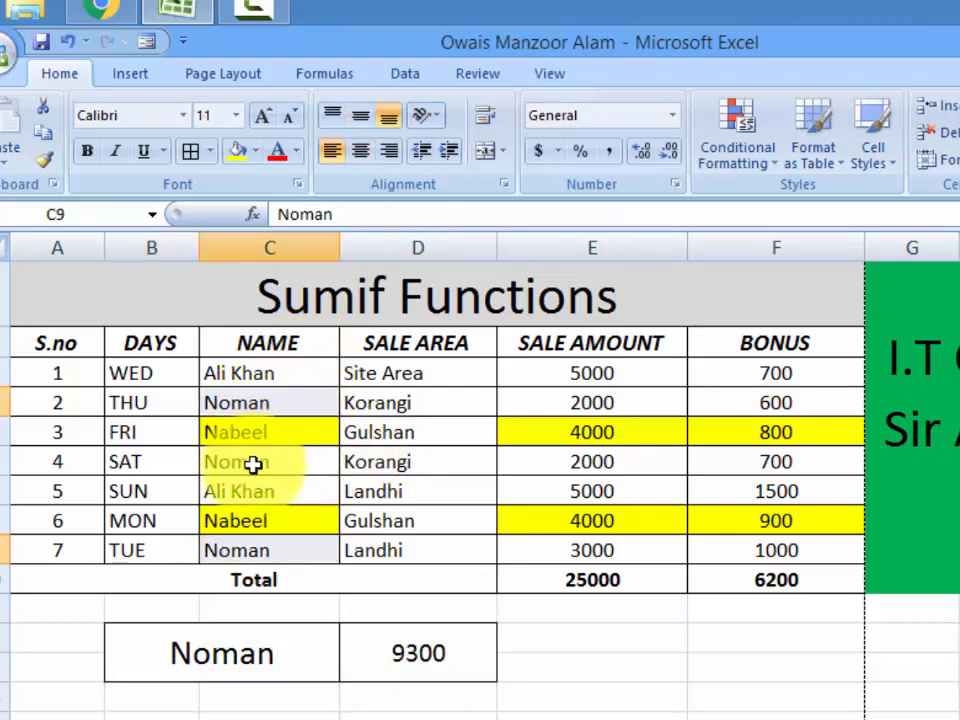
ctrl+click(600, 403)
ctrl+click(572, 462)
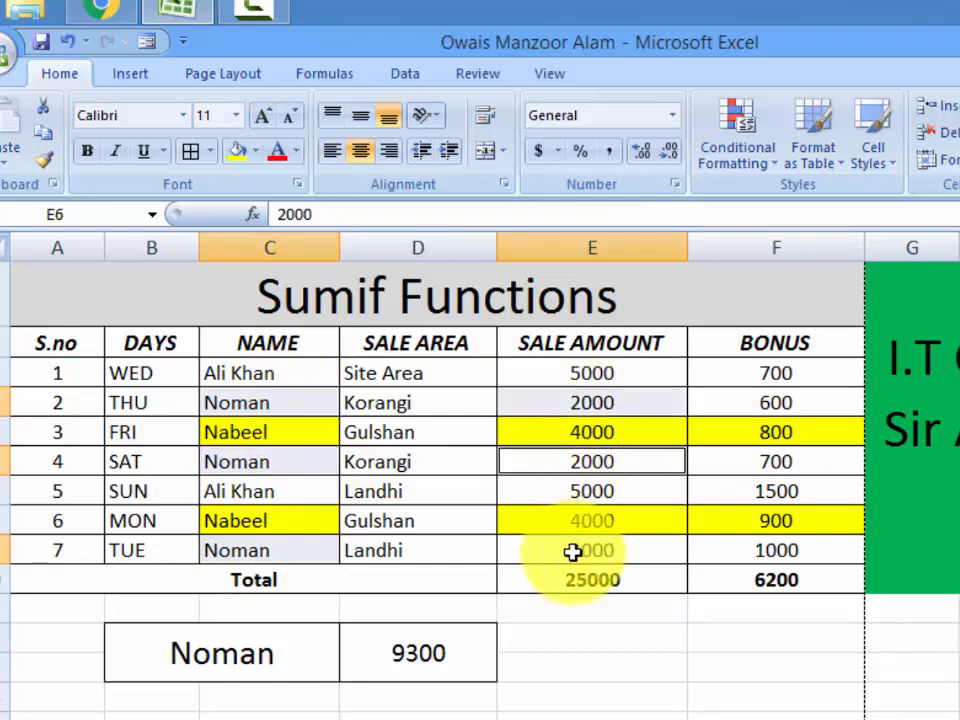
ctrl+click(590, 551)
ctrl+click(767, 404)
ctrl+click(752, 463)
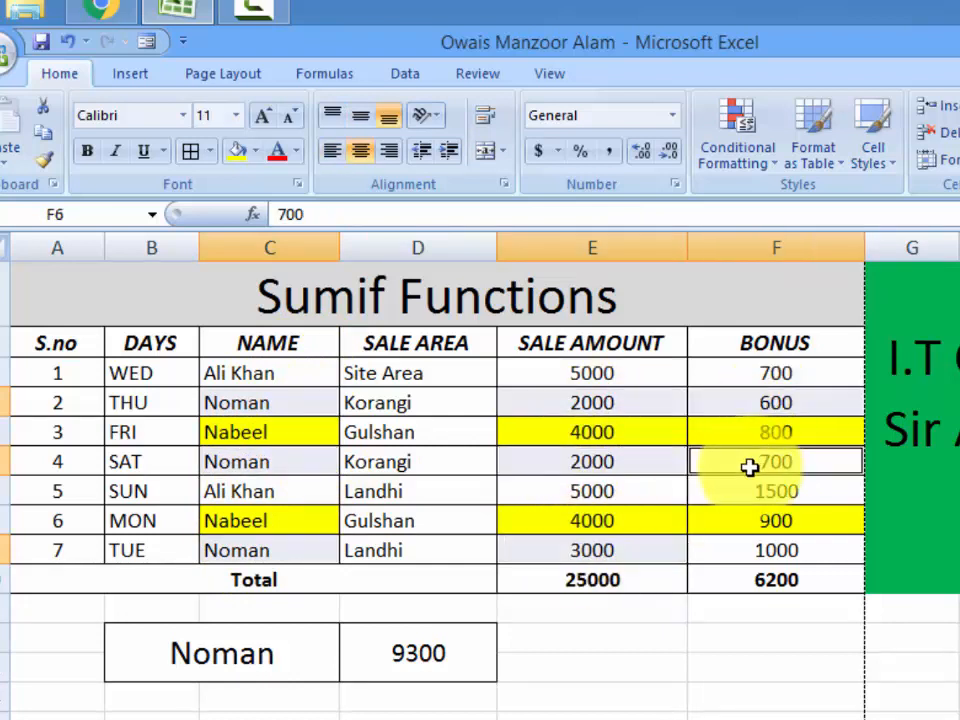
ctrl+click(765, 556)
click(256, 150)
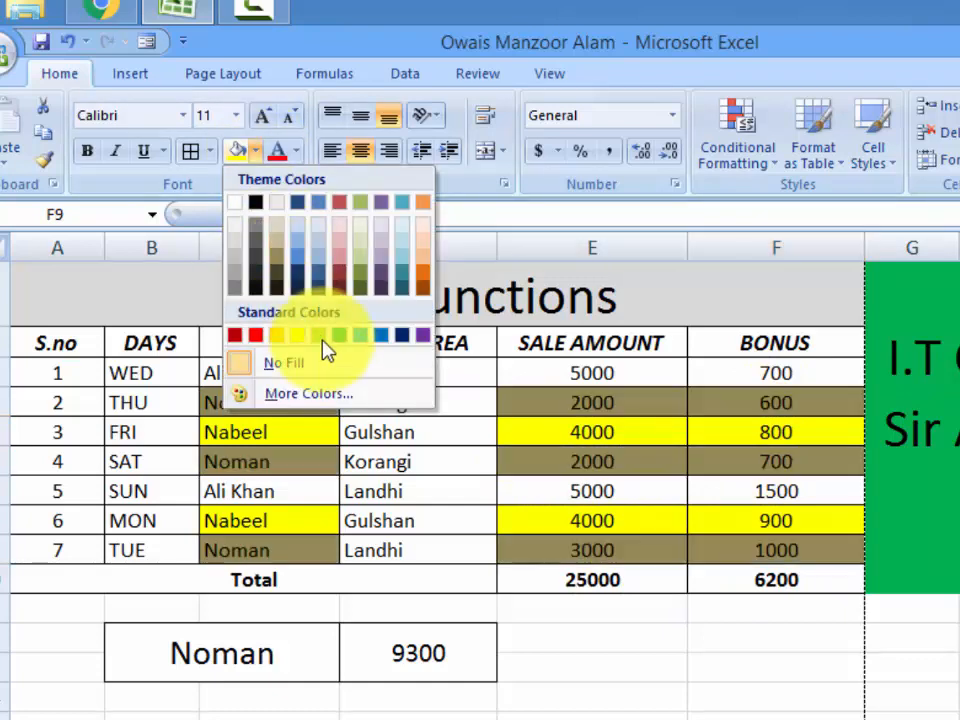
click(362, 345)
click(580, 695)
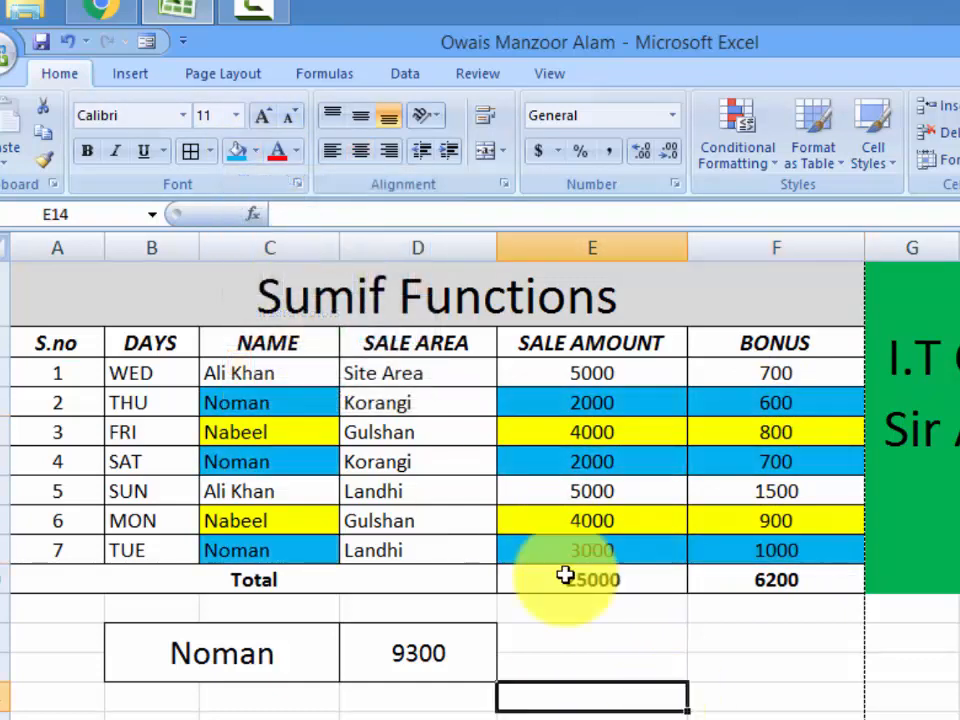
Step: Examine the blue sale amounts in E4, E6 and E9 and the blue bonuses in F4, F6 and F9
click(563, 402)
click(568, 464)
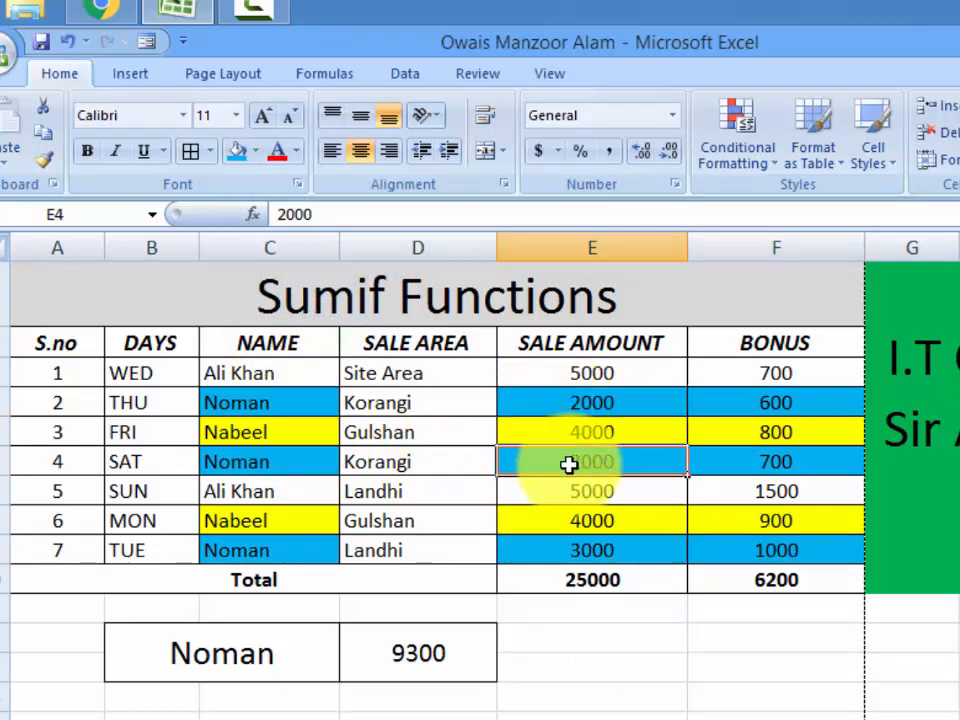
click(594, 556)
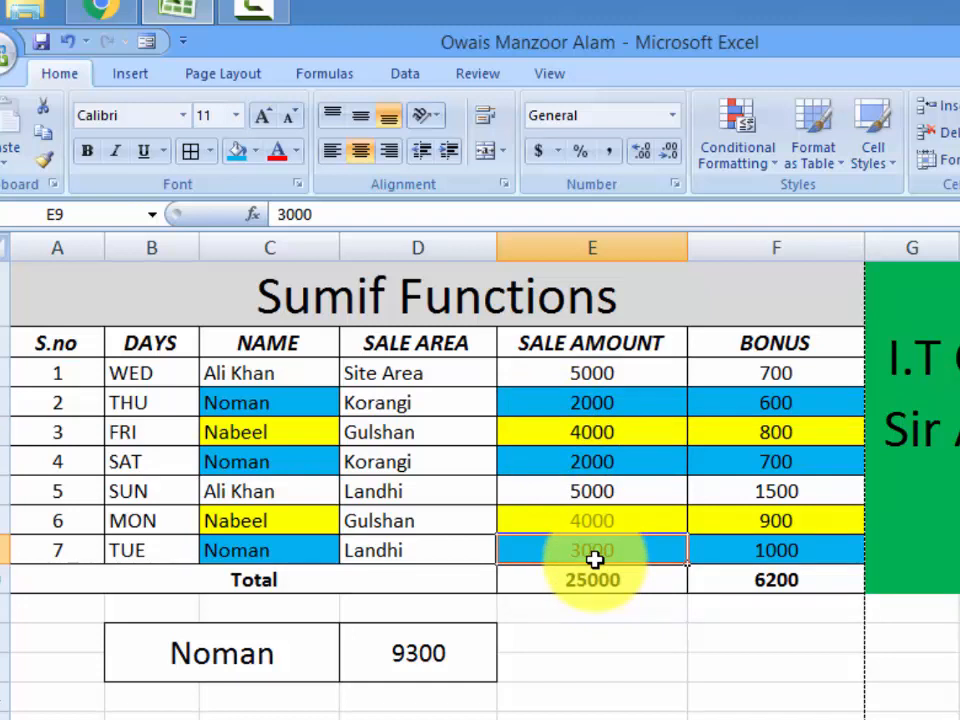
click(783, 402)
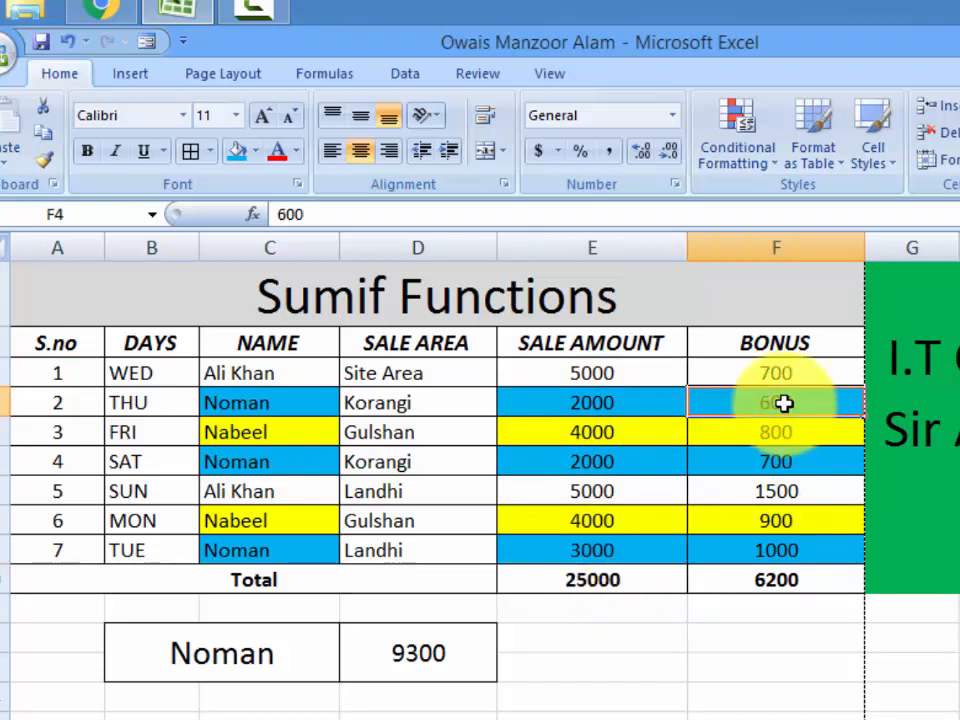
click(784, 462)
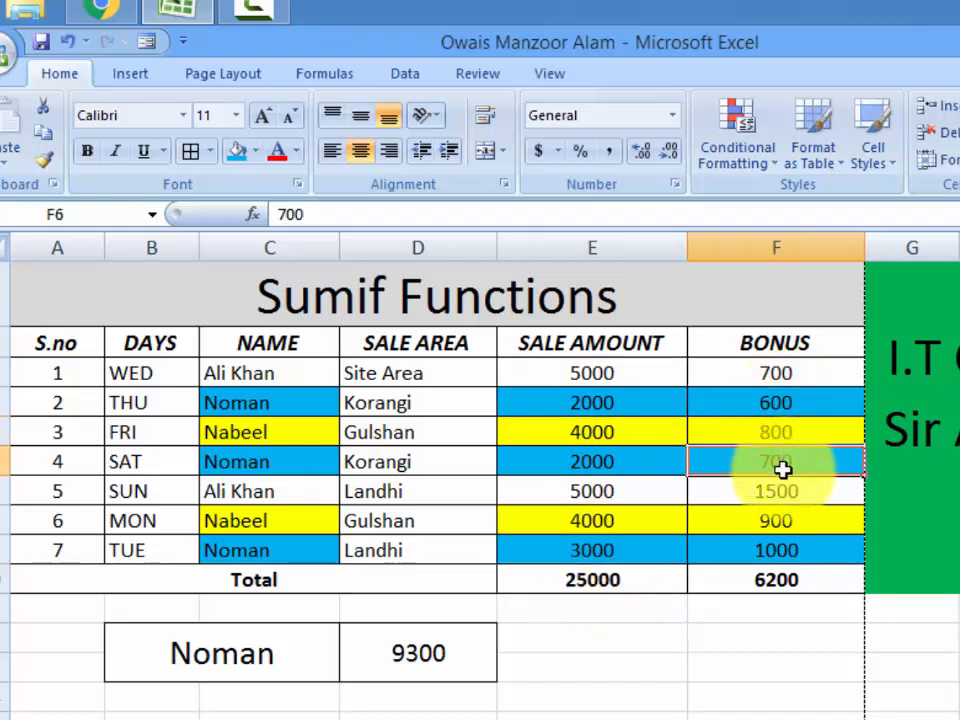
click(774, 553)
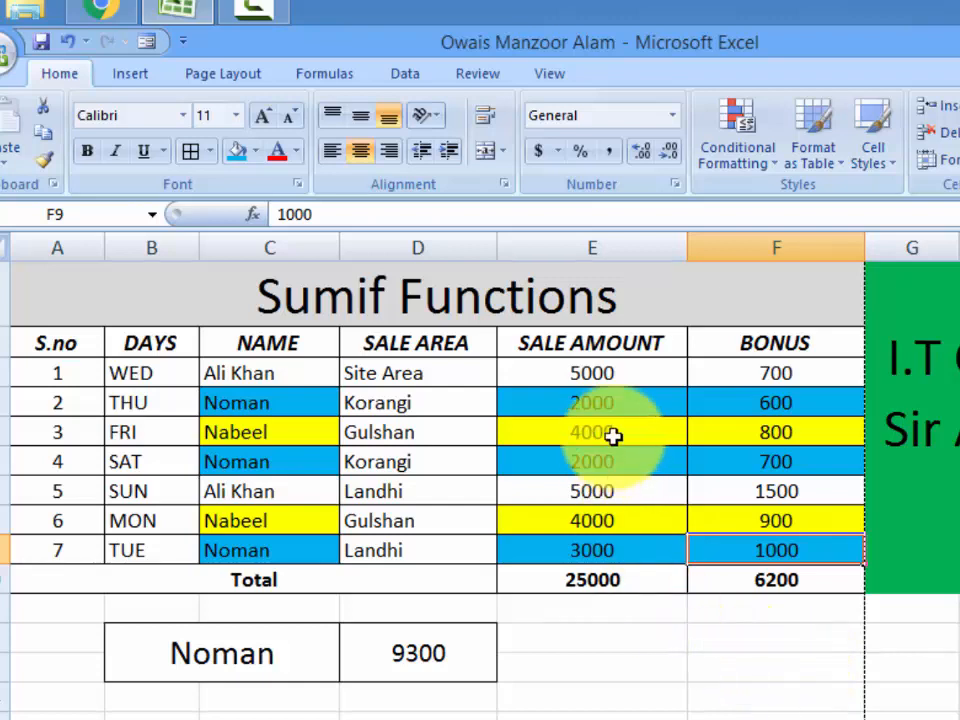
Step: Open Windows Calculator with the calc command and add the blue bonuses, 600 + 700 + 1000
key(super+r)
text(calc)
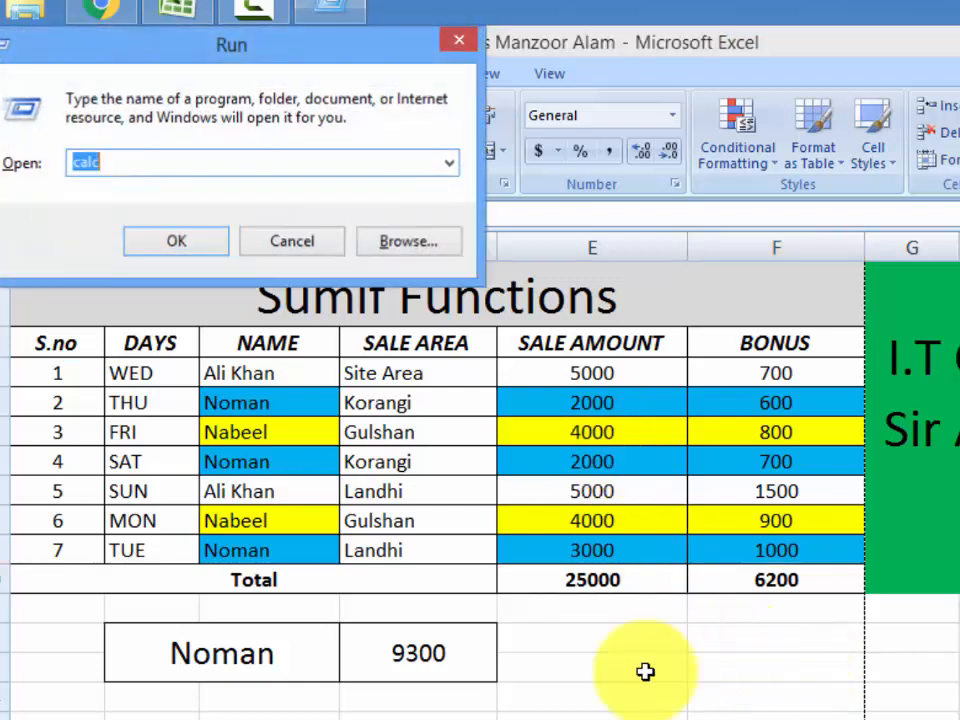
key(Return)
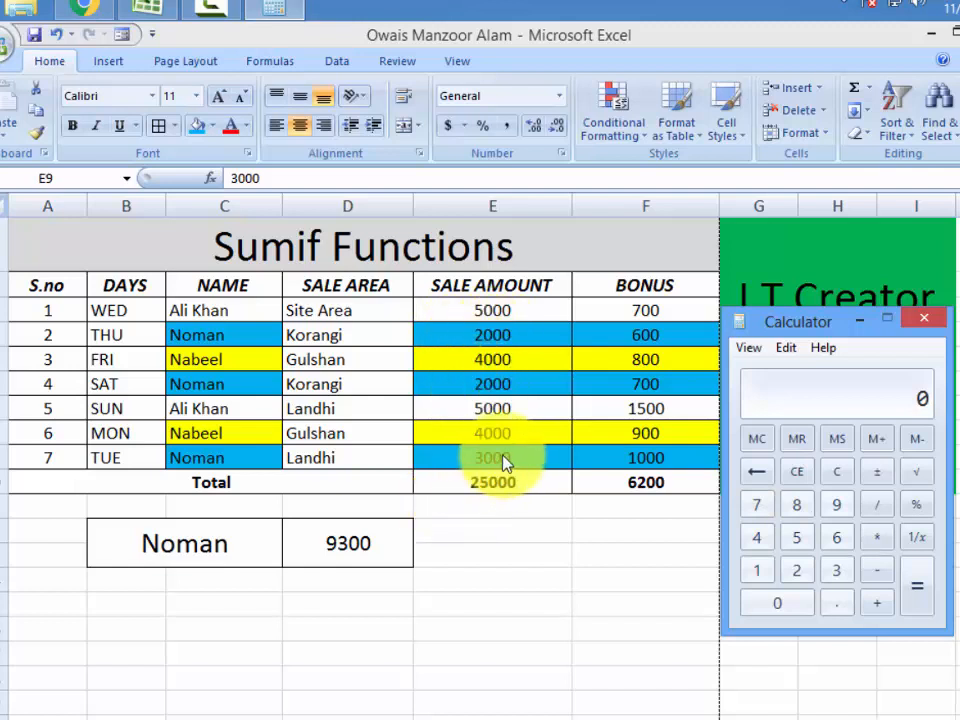
click(837, 537)
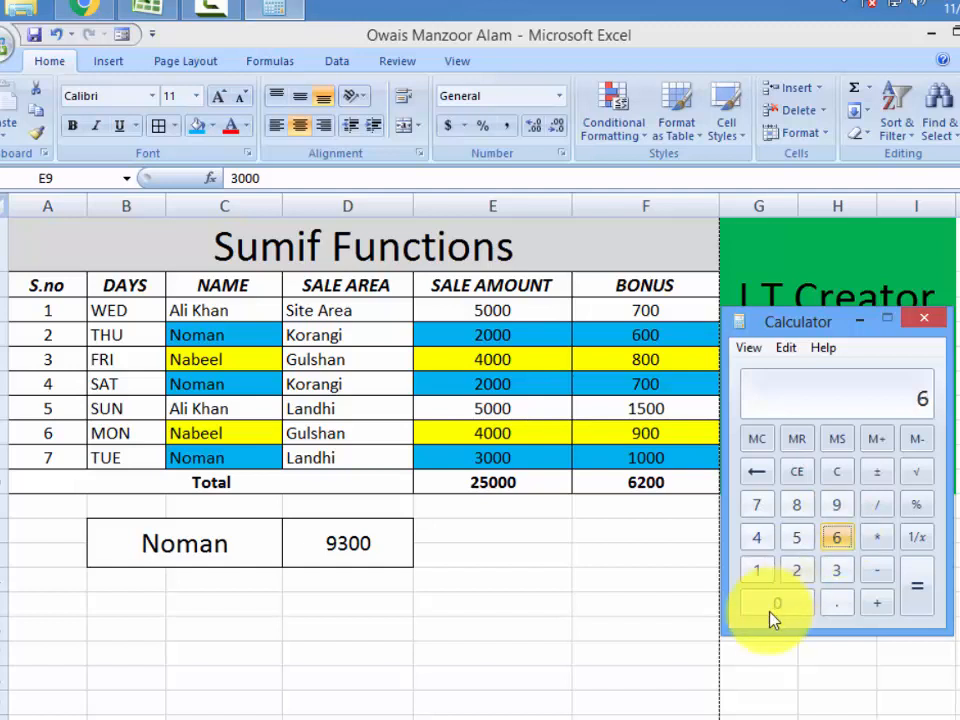
click(778, 603)
click(877, 602)
click(757, 504)
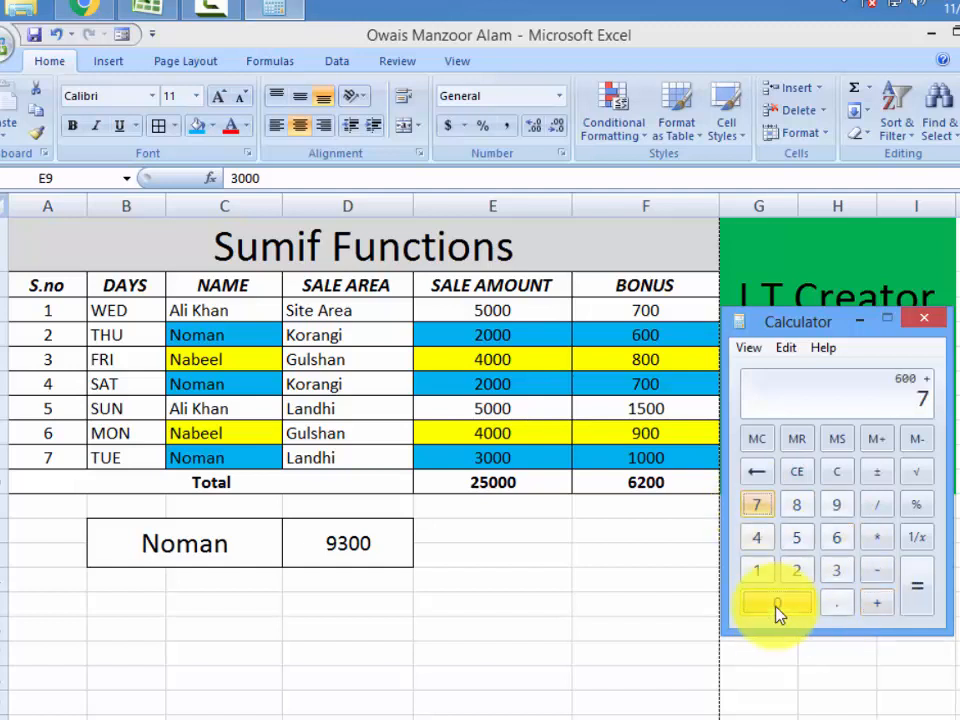
double_click(778, 603)
click(880, 603)
click(757, 570)
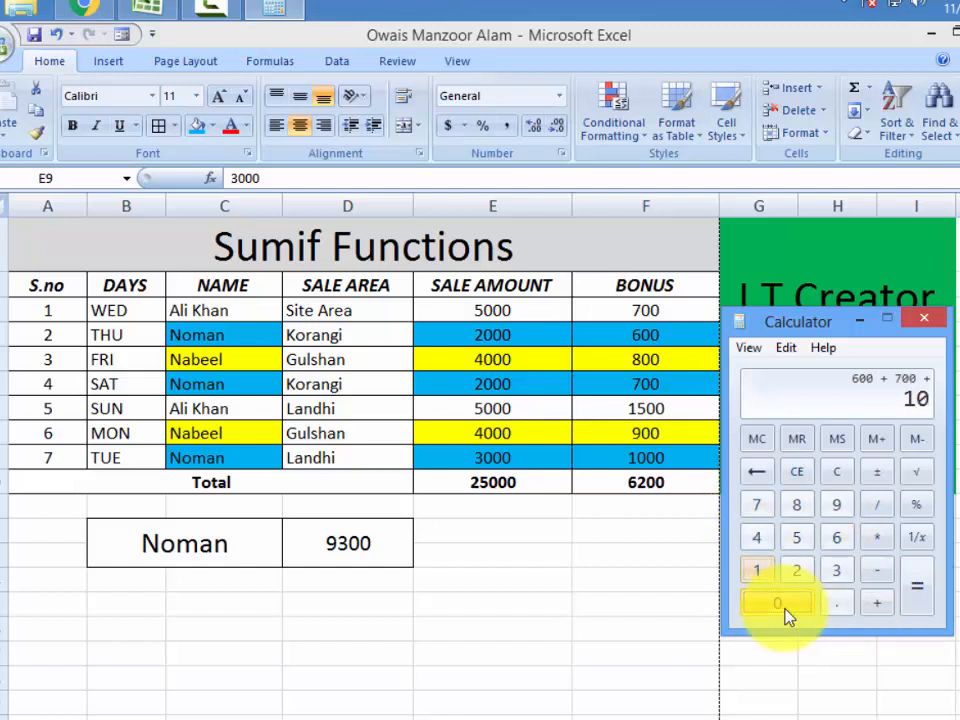
click(917, 590)
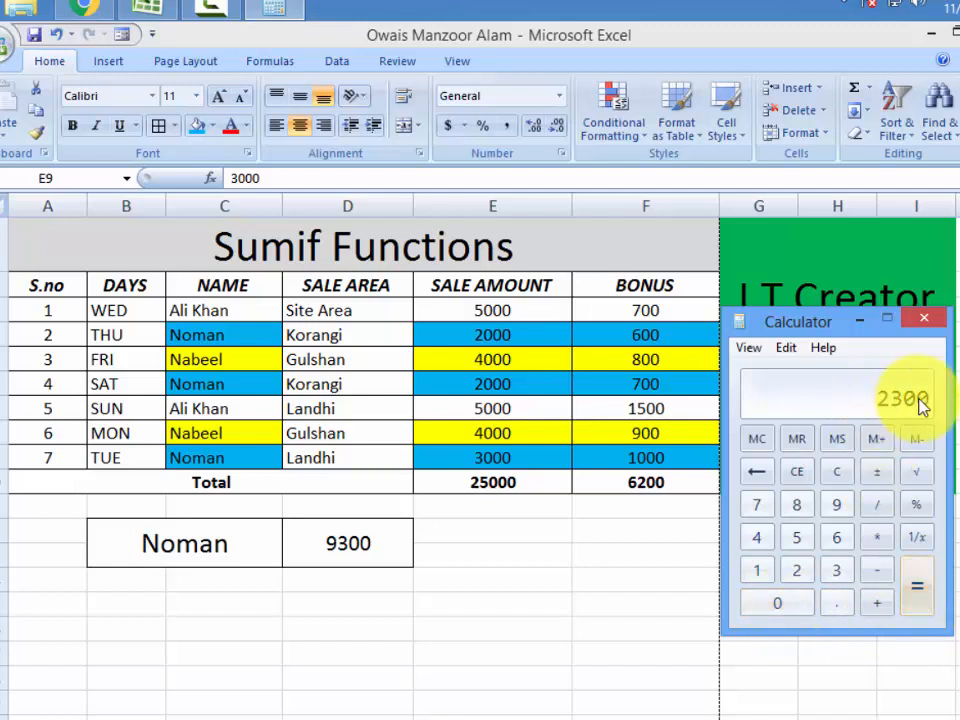
Step: Clear the calculator and add the sales and bonus subtotals, 7000 + 2300
click(879, 573)
click(837, 472)
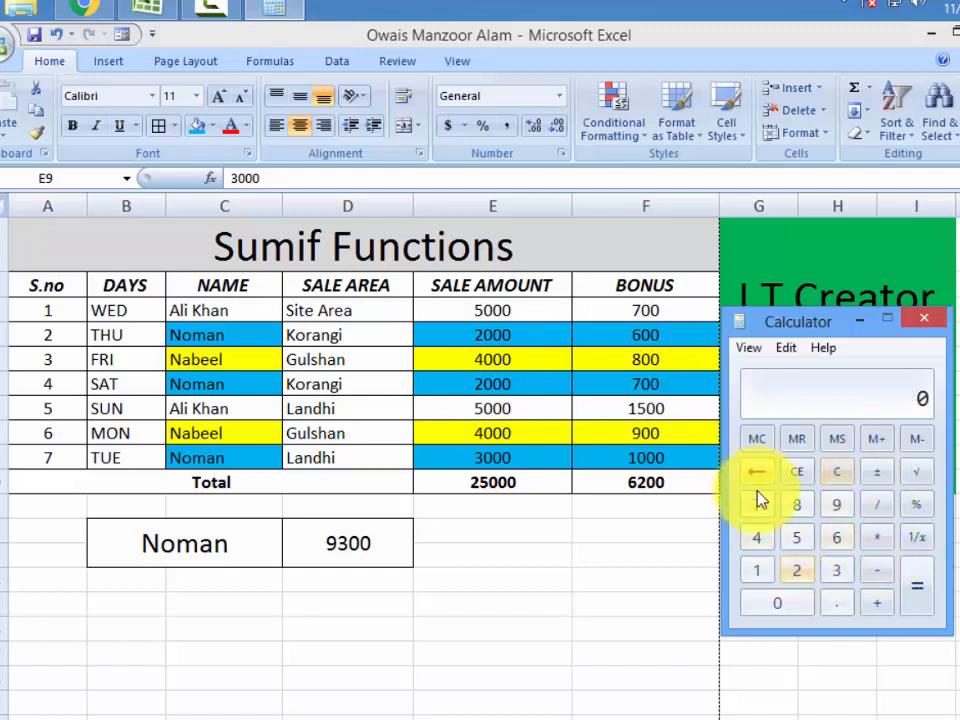
click(757, 504)
click(777, 603)
click(777, 603)
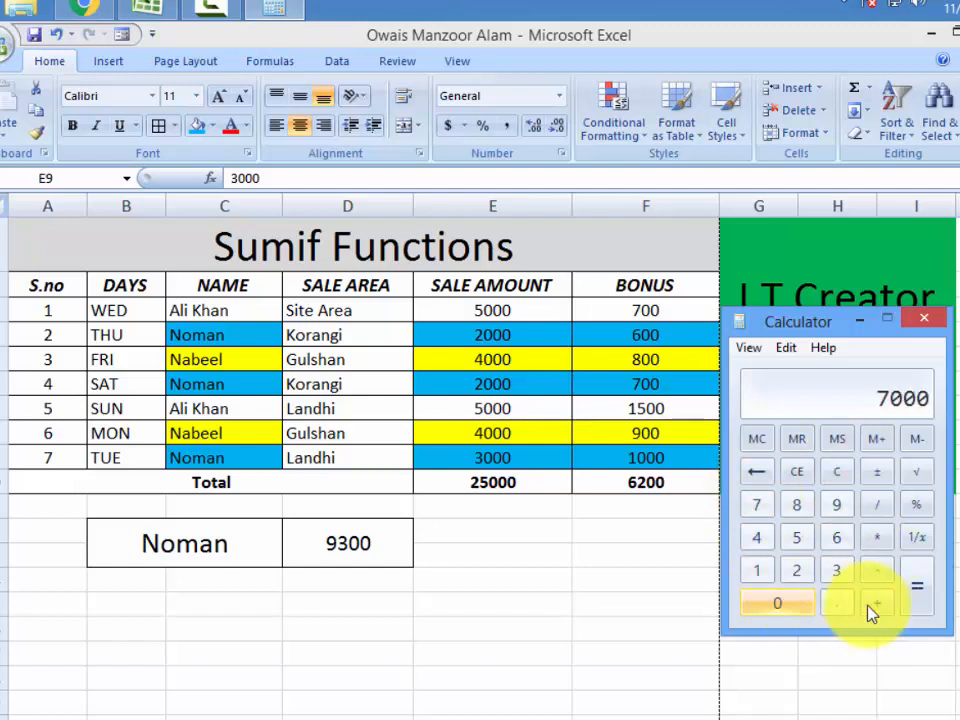
click(877, 603)
click(796, 570)
click(837, 570)
click(777, 603)
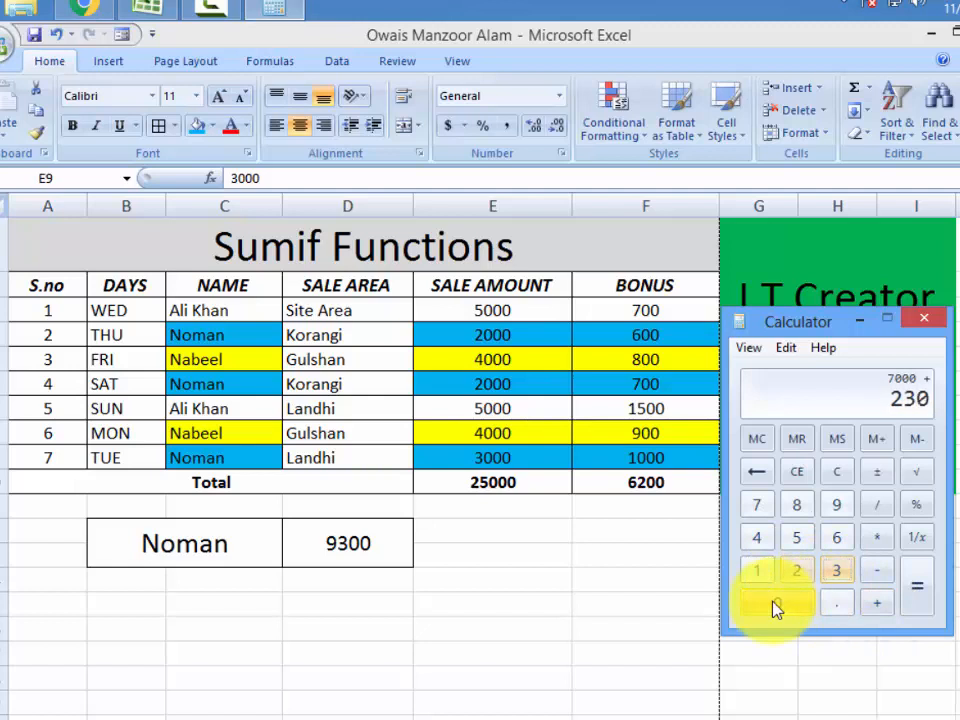
click(777, 603)
click(917, 590)
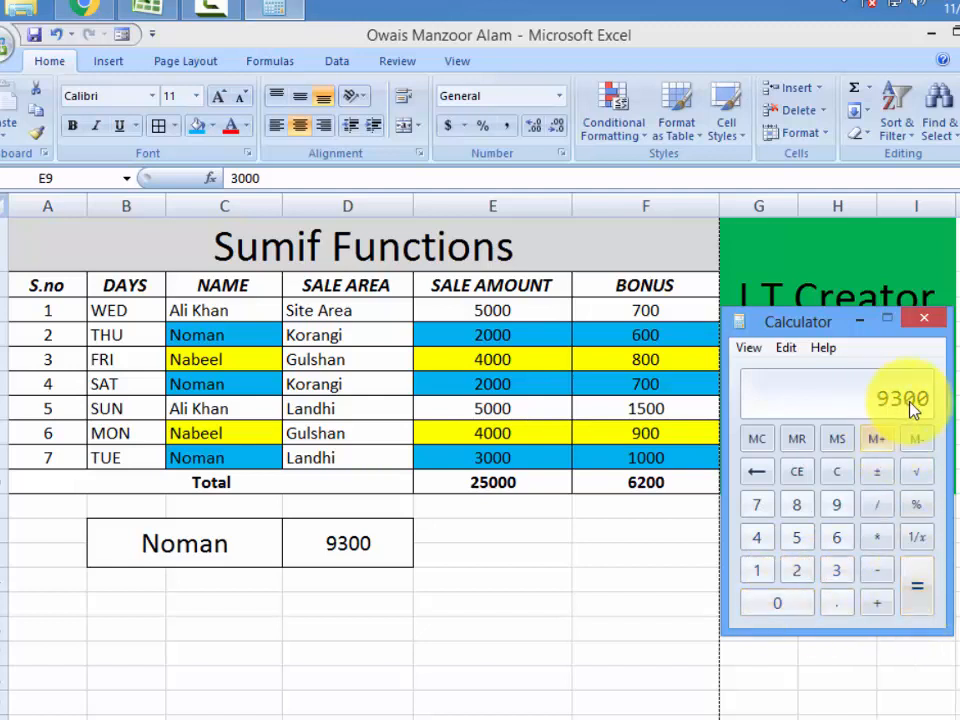
Step: Close Calculator and return to the Excel sheet to review the combined SUMIF formula in D12
click(924, 318)
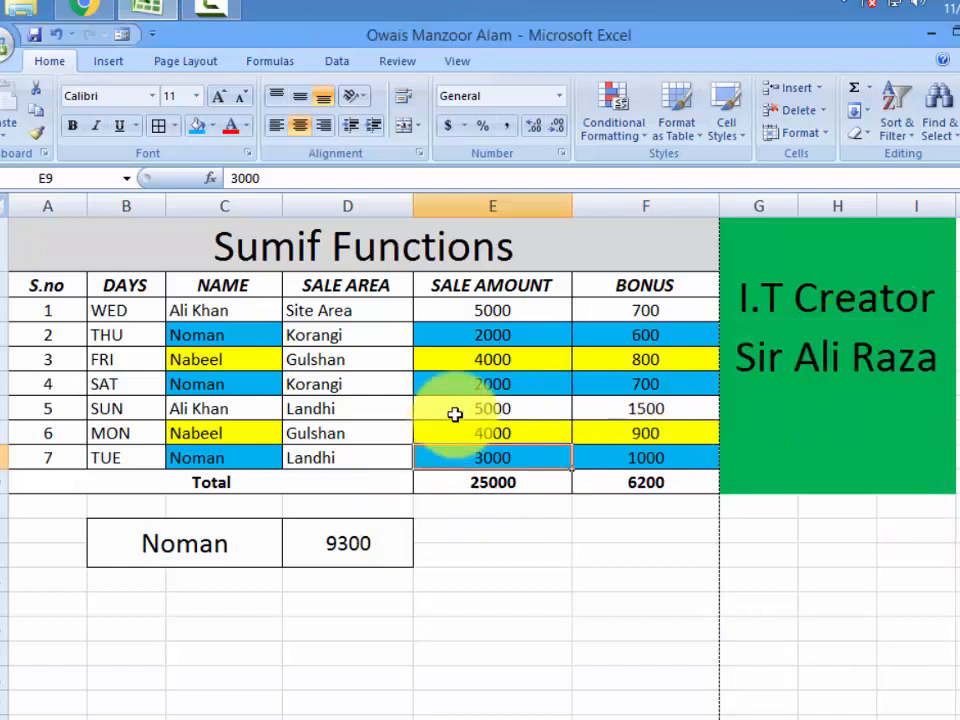
click(396, 251)
click(348, 552)
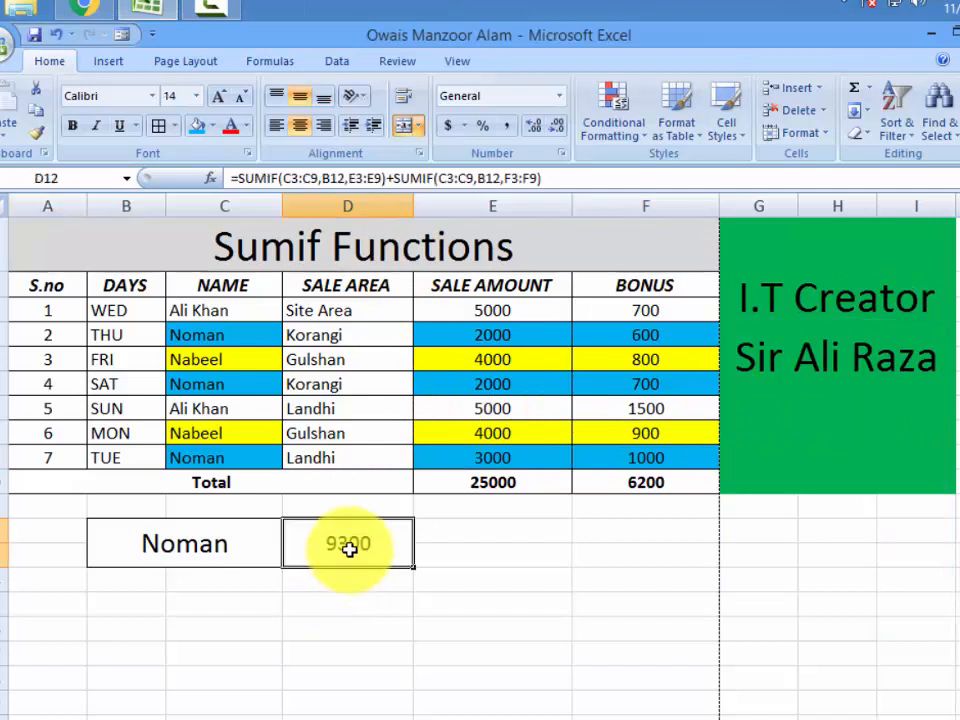